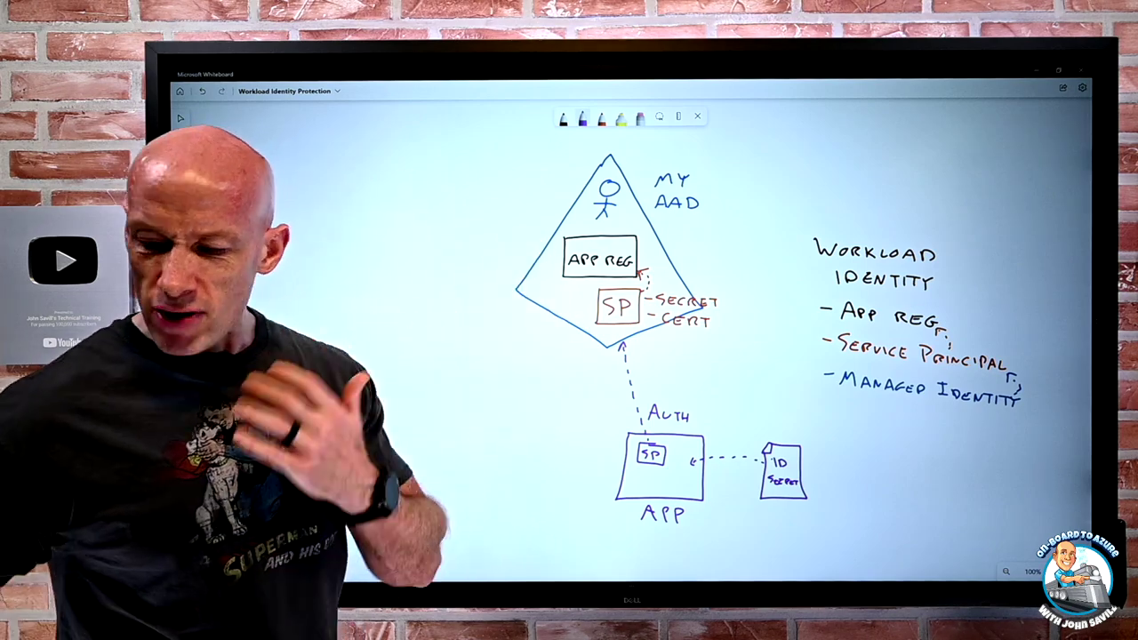
Switch to the Azure AD admin center in Edge and review Identity Protection's risk detections, risky sign-ins and risky users reports.
key(super+Tab)
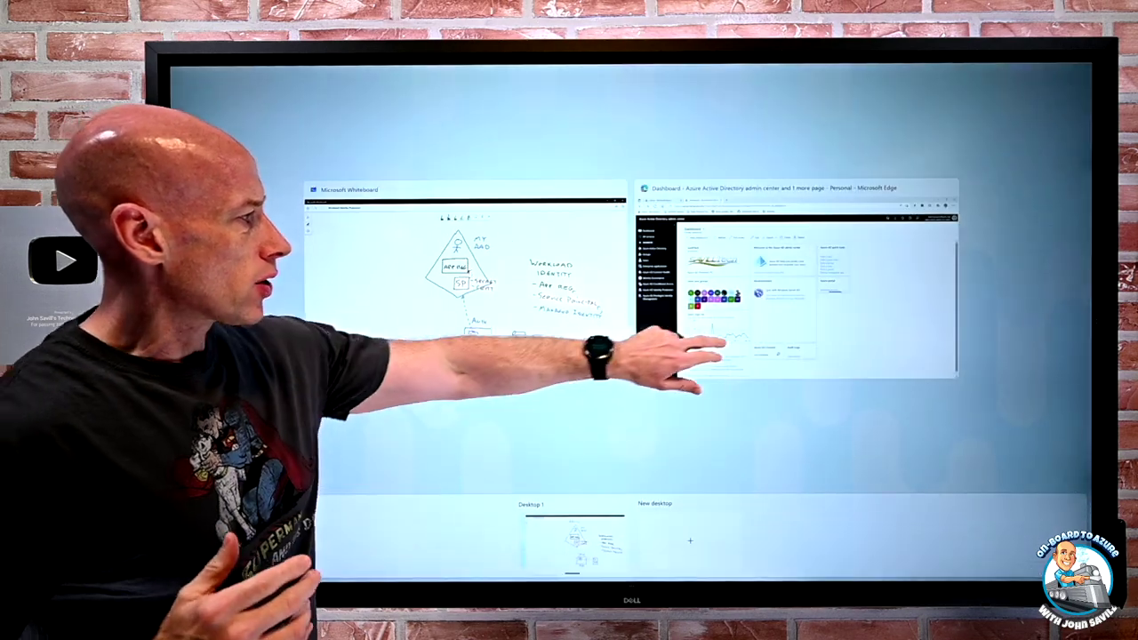
click(765, 316)
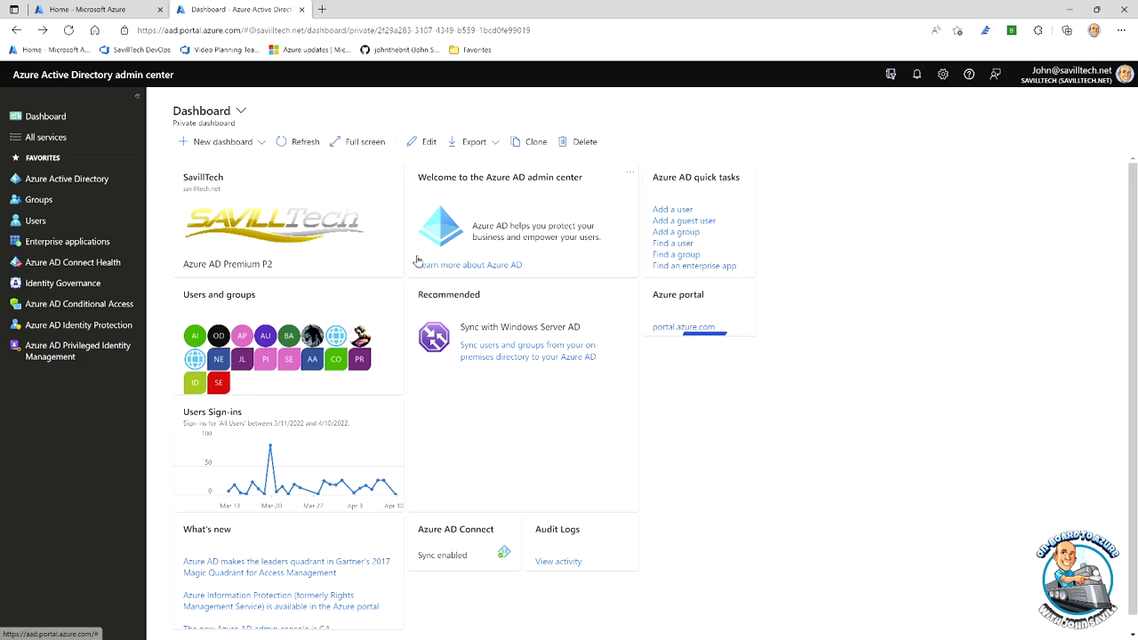
click(96, 327)
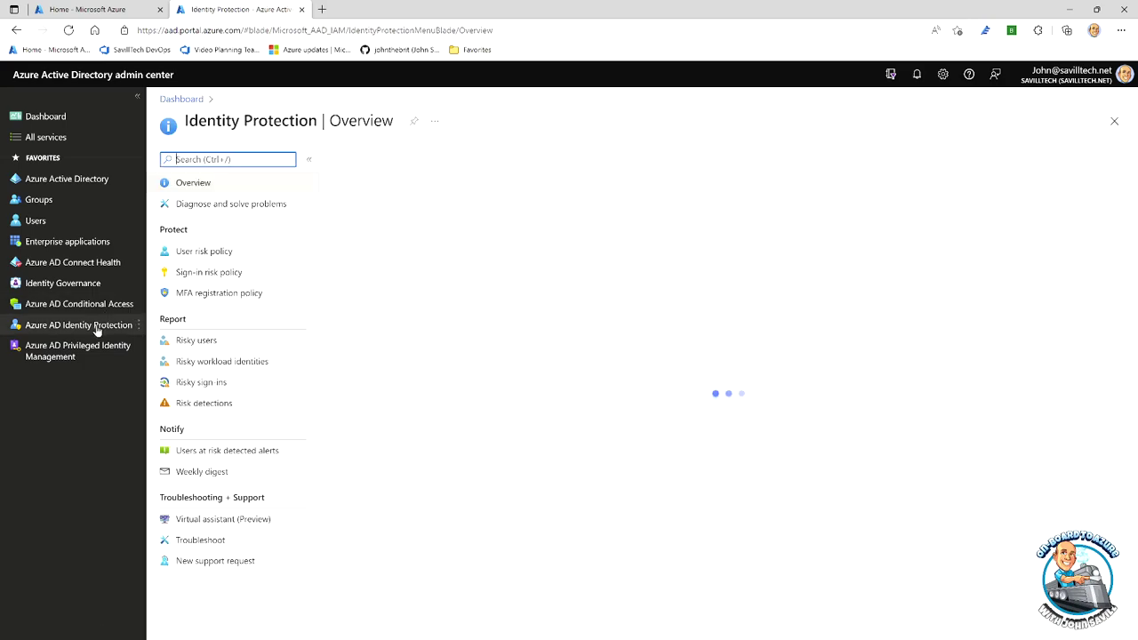
click(195, 406)
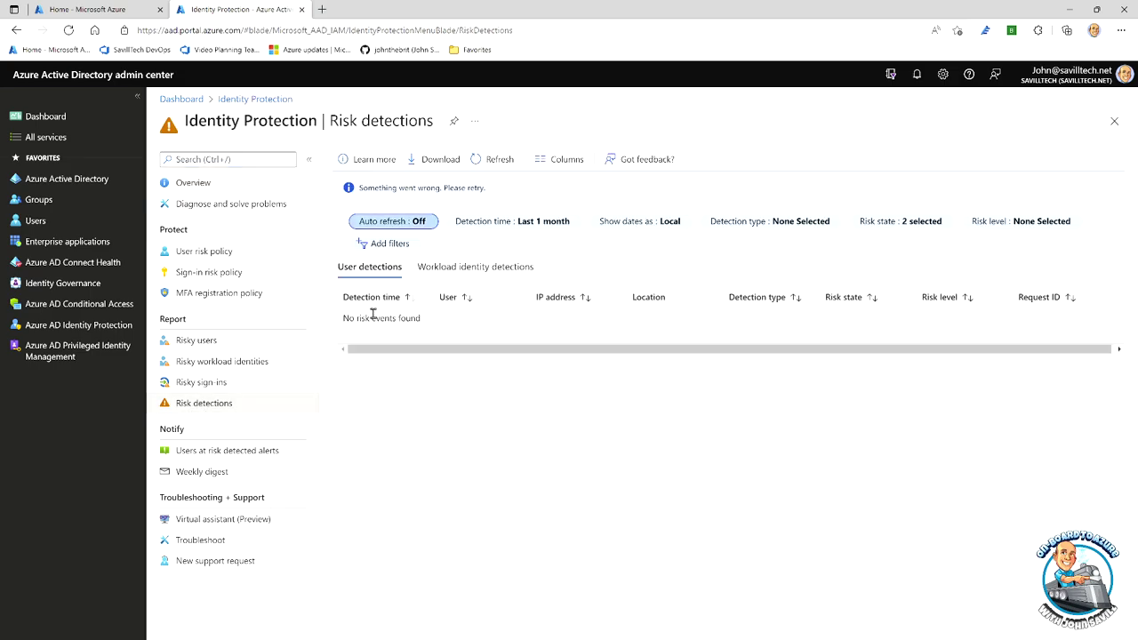
click(214, 385)
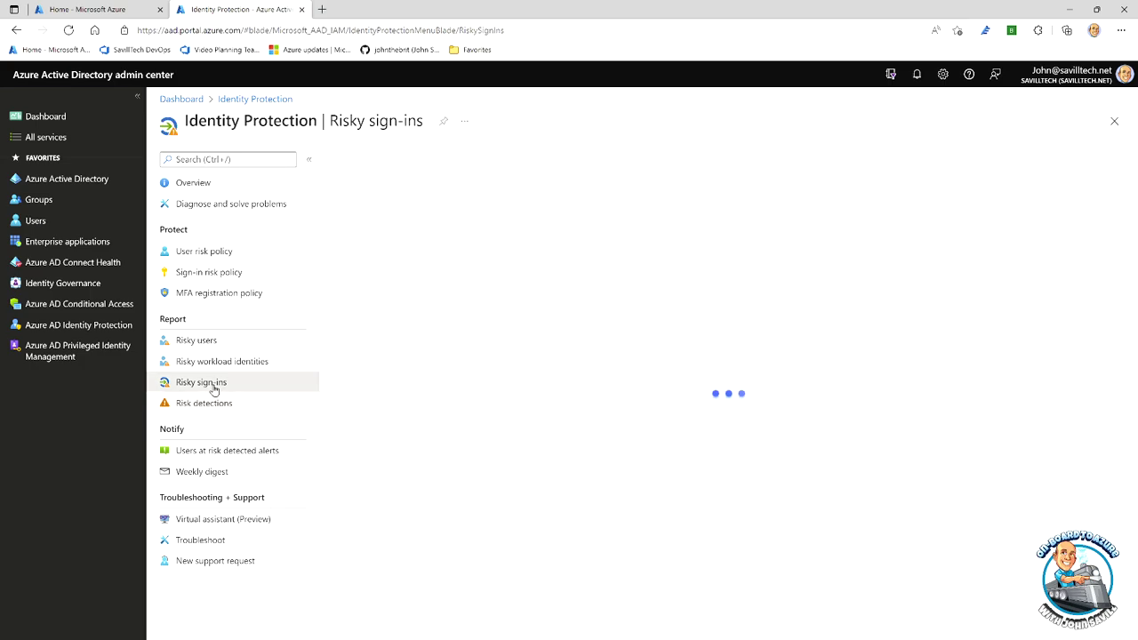
click(219, 343)
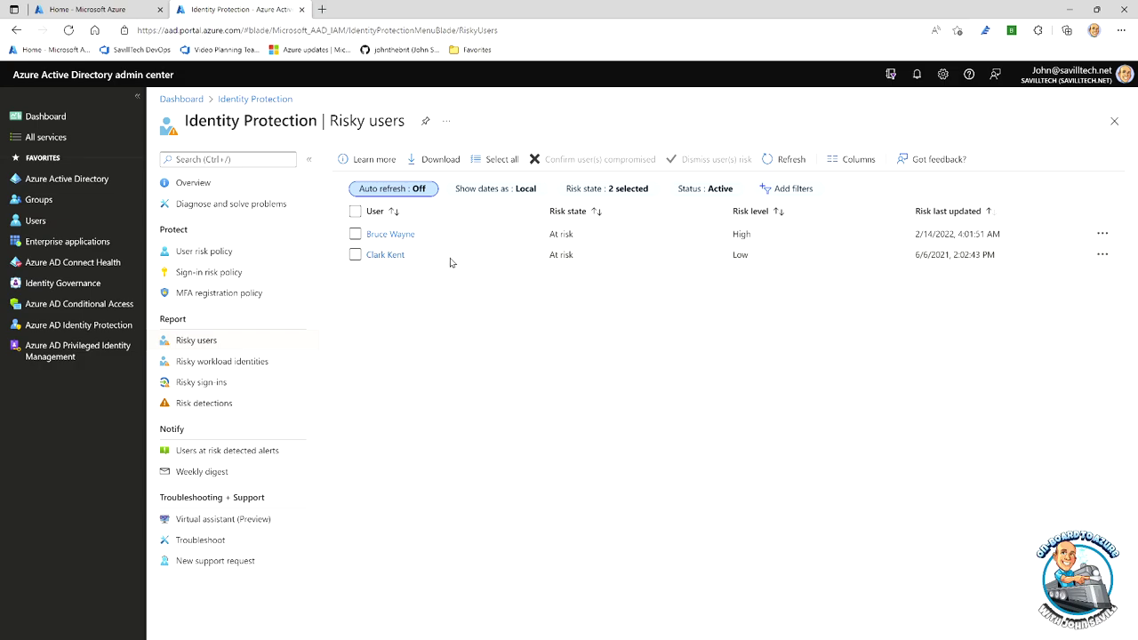
Examine the workload identity detections under Risk detections and the Risky workload identities report.
click(211, 406)
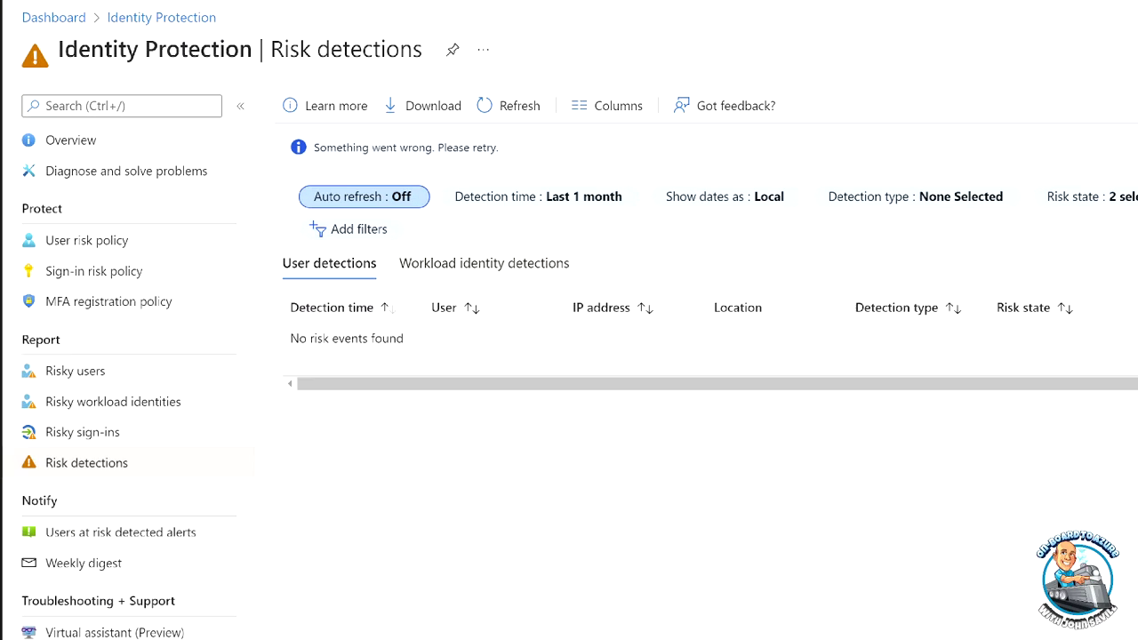
mouse_move(374, 245)
mouse_down()
mouse_move(412, 267)
mouse_move(618, 281)
mouse_up()
click(504, 265)
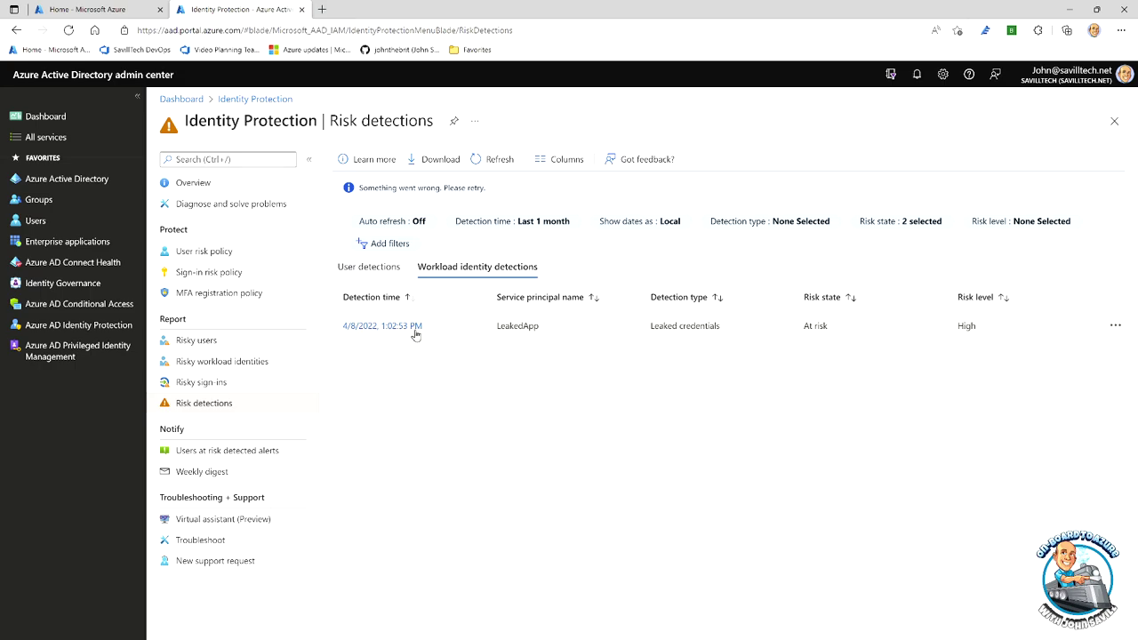
click(231, 363)
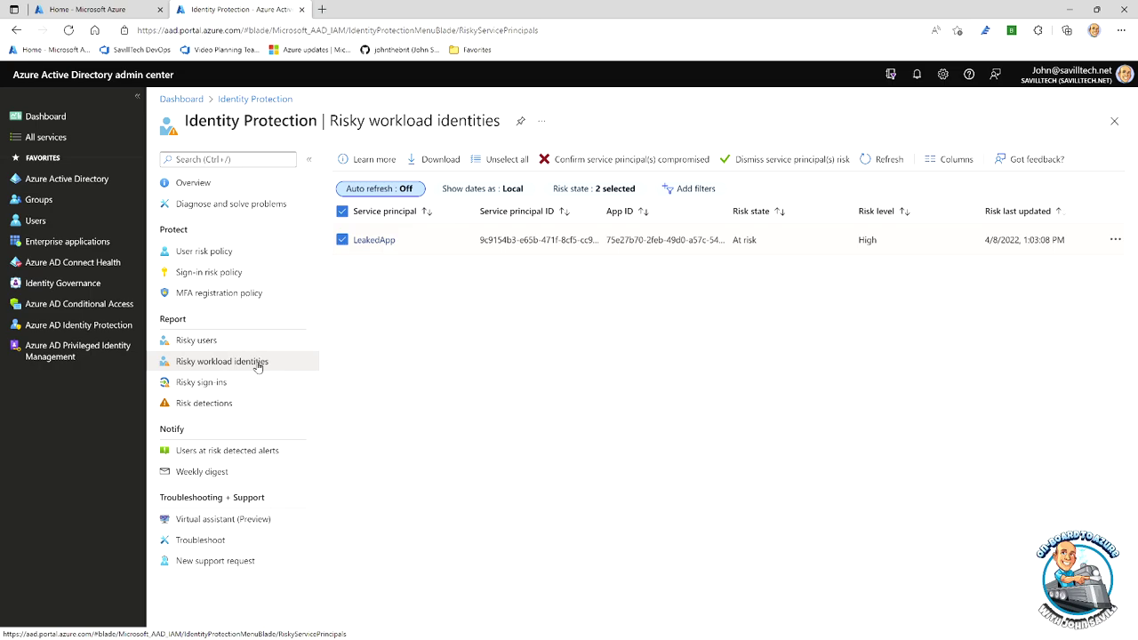
click(235, 406)
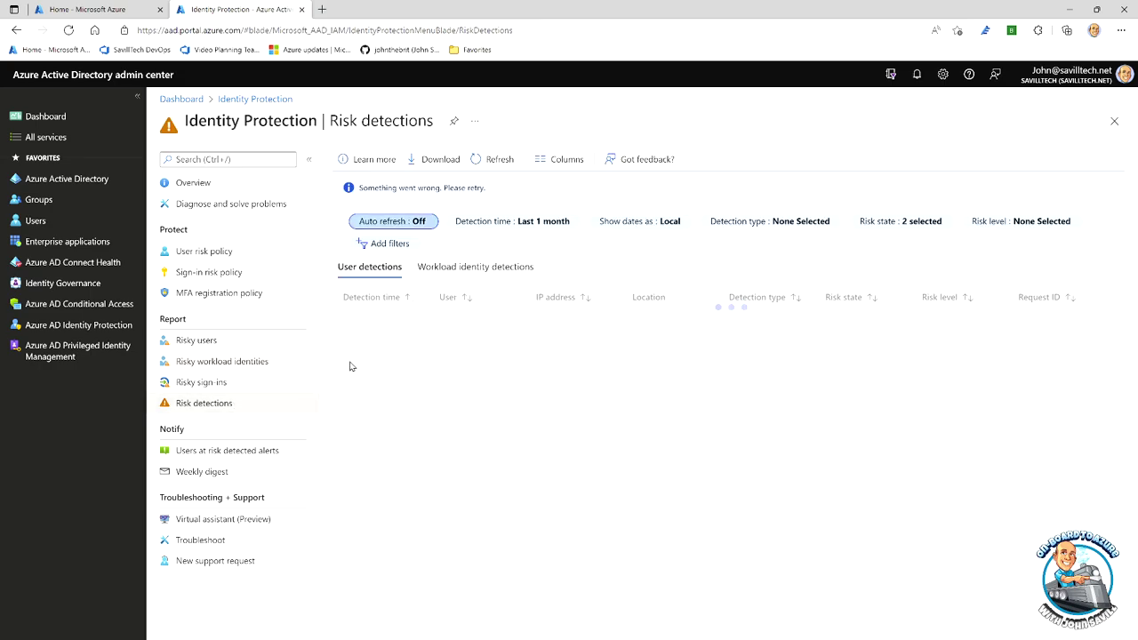
click(463, 270)
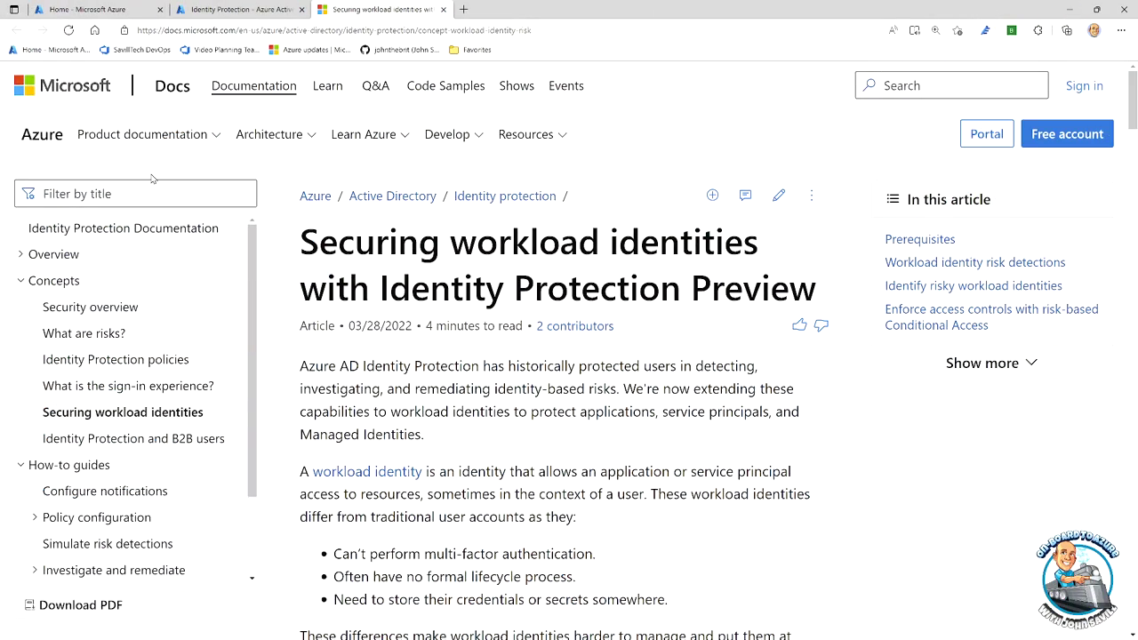
In the Securing workload identities article, mark "between 2 and 60" and the unfamiliar properties in the Suspicious Sign-ins description.
scroll(554, 400, down, 8)
scroll(554, 399, down, 5)
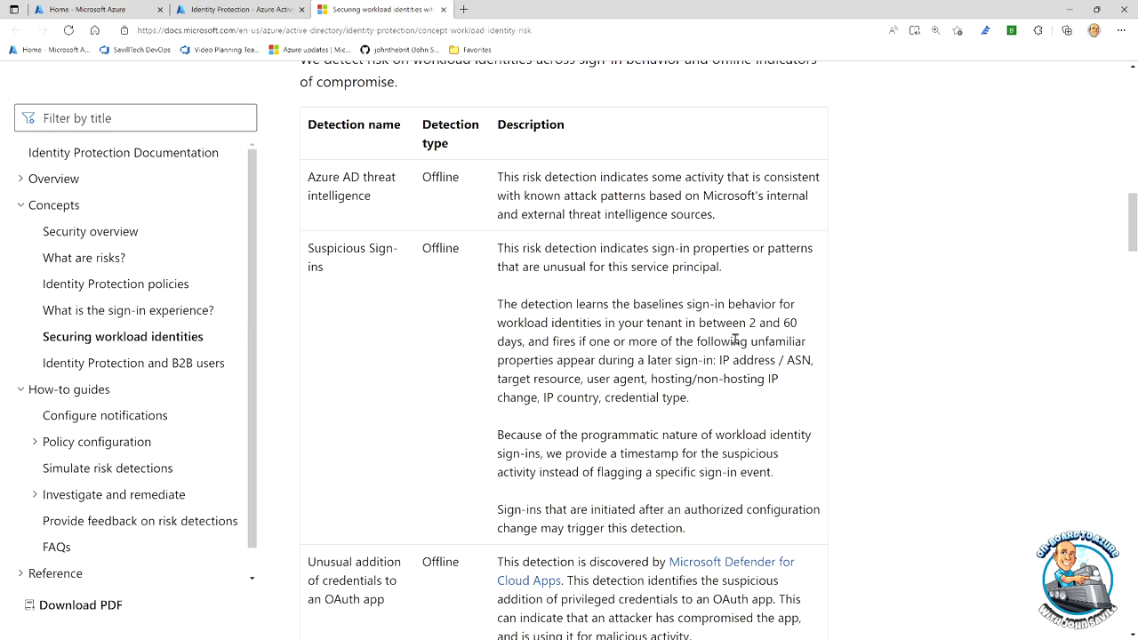
mouse_move(842, 327)
mouse_down()
mouse_move(809, 295)
mouse_move(627, 291)
mouse_up()
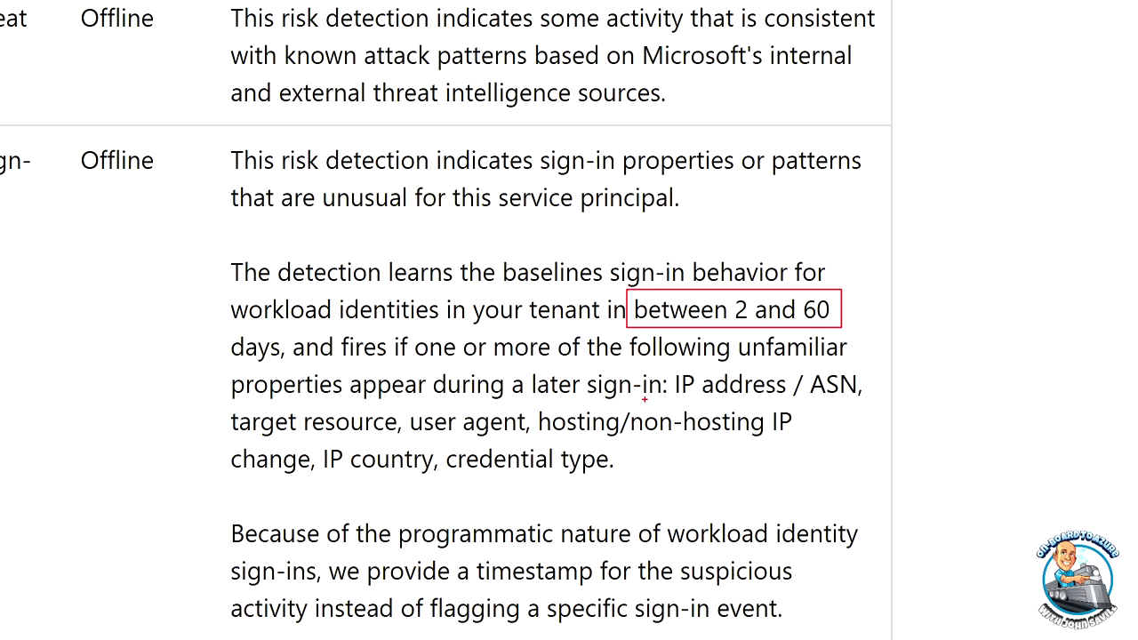
mouse_move(875, 481)
mouse_down()
mouse_move(851, 460)
mouse_move(364, 365)
mouse_move(218, 363)
mouse_up()
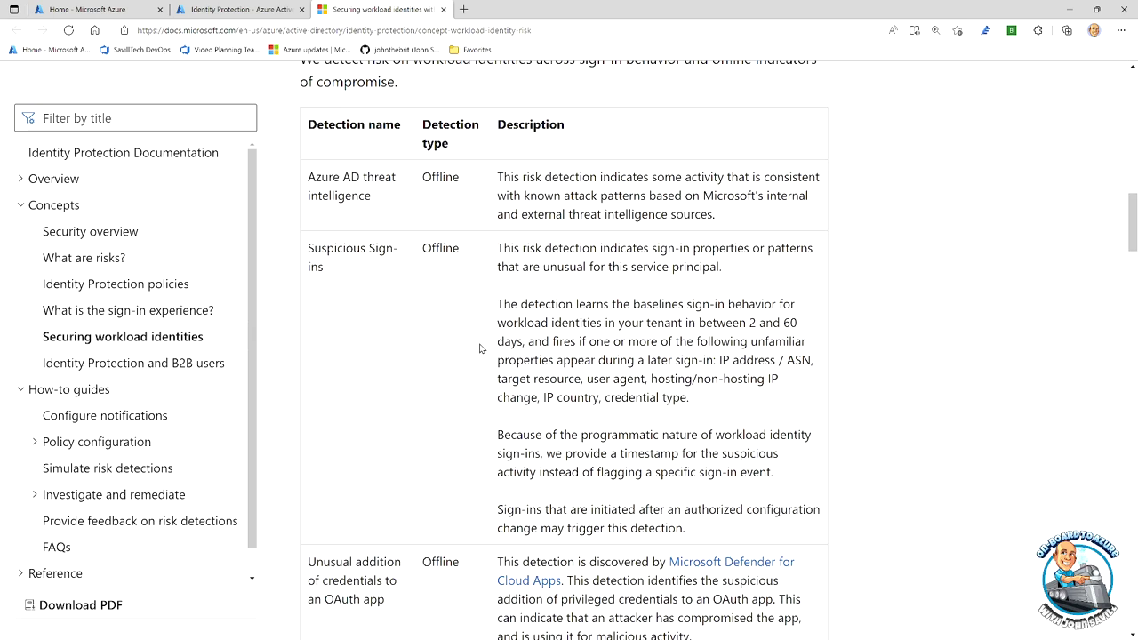
Mark "GitHub" and "the dark web, paste sites" in the Leaked Credentials description, then clear the marks and review the detections table.
scroll(479, 348, down, 4)
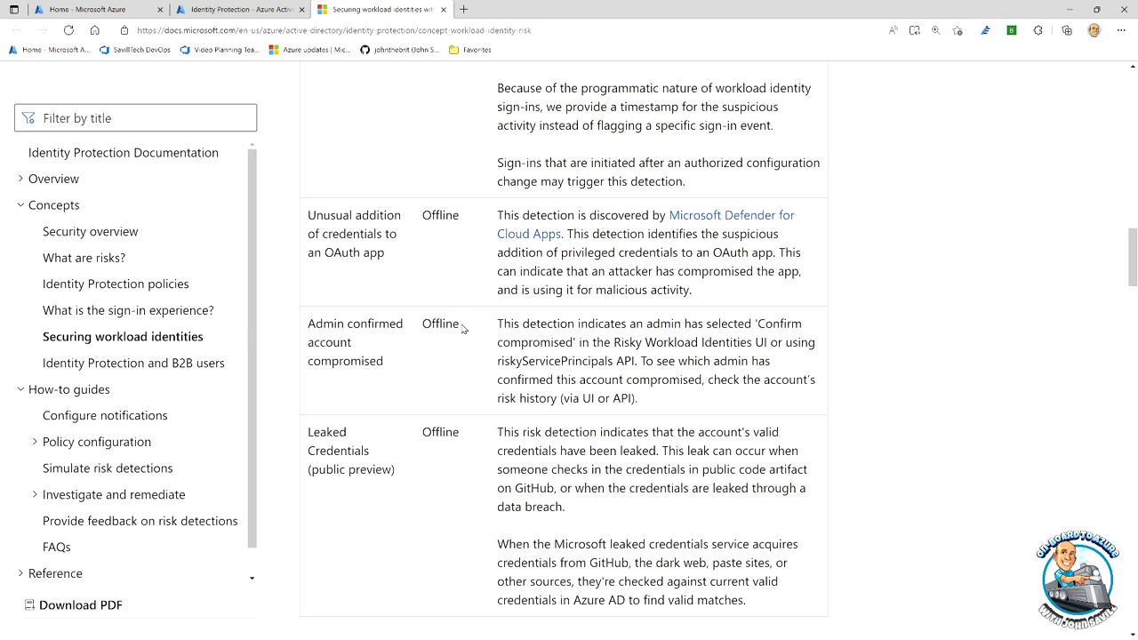
scroll(451, 358, down, 2)
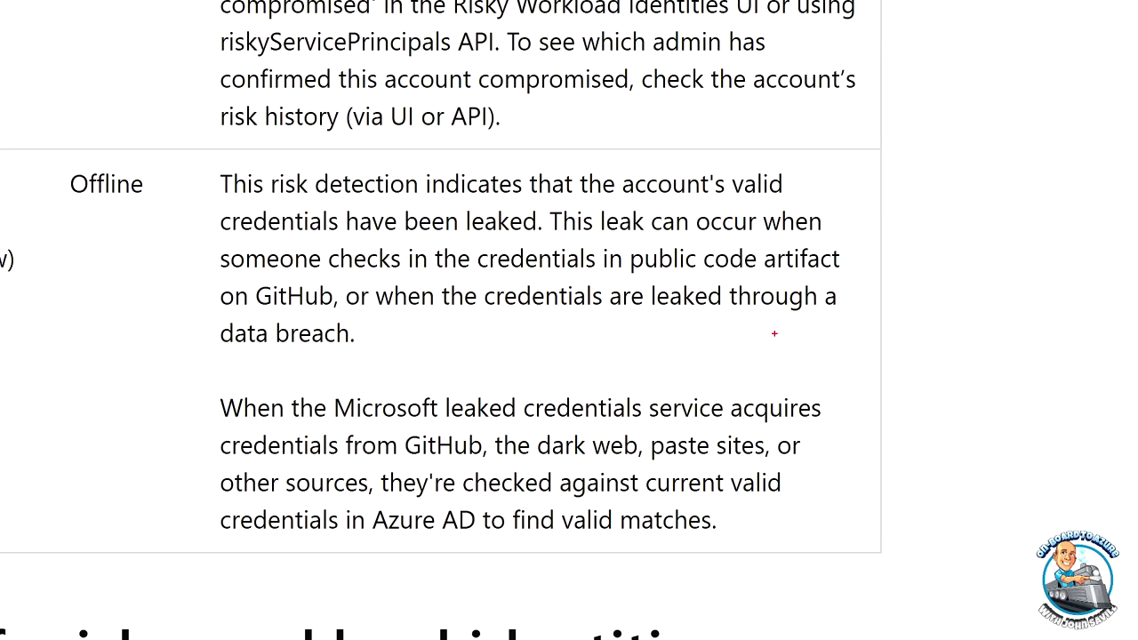
mouse_move(387, 428)
mouse_down()
mouse_move(415, 447)
mouse_move(482, 463)
mouse_up()
mouse_move(488, 428)
mouse_down()
mouse_move(498, 457)
mouse_move(773, 460)
mouse_up()
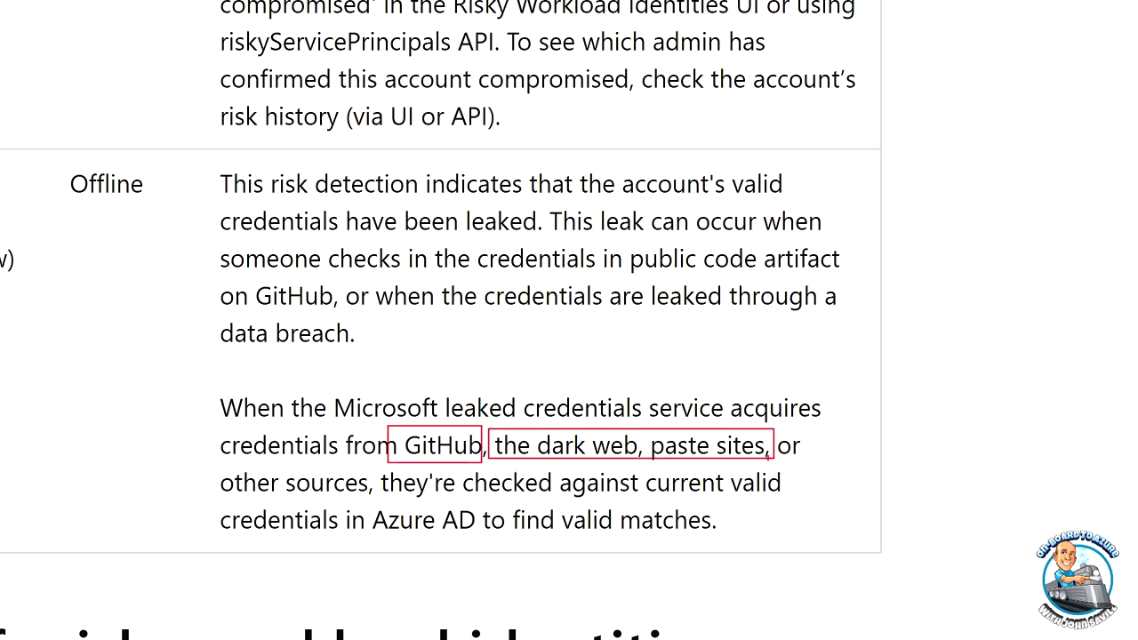
key(Escape)
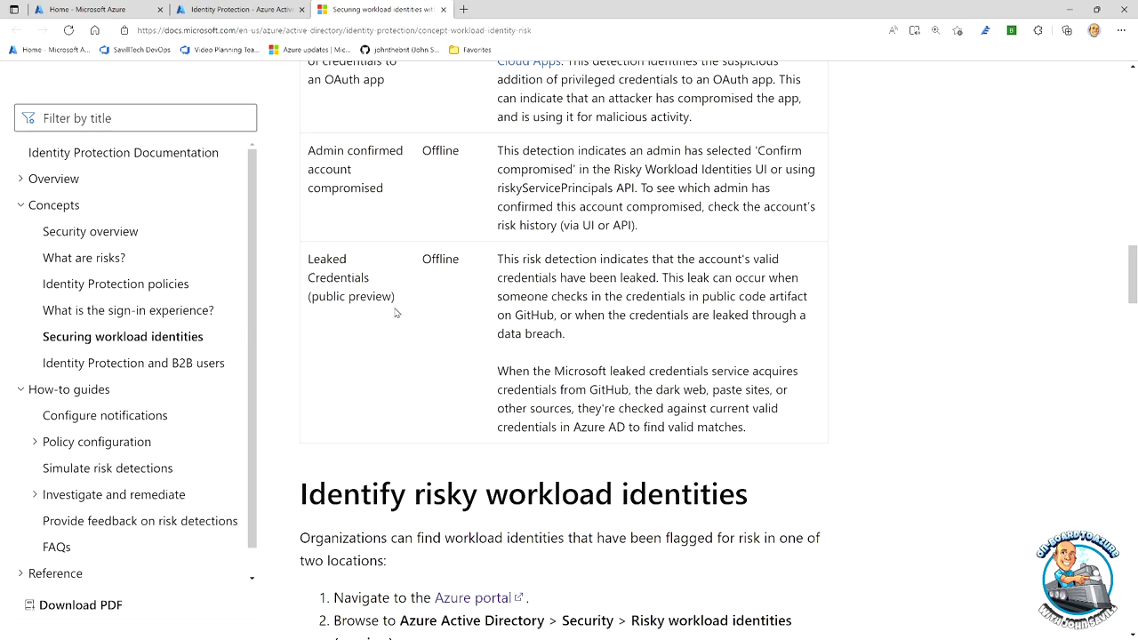
scroll(400, 311, up, 5)
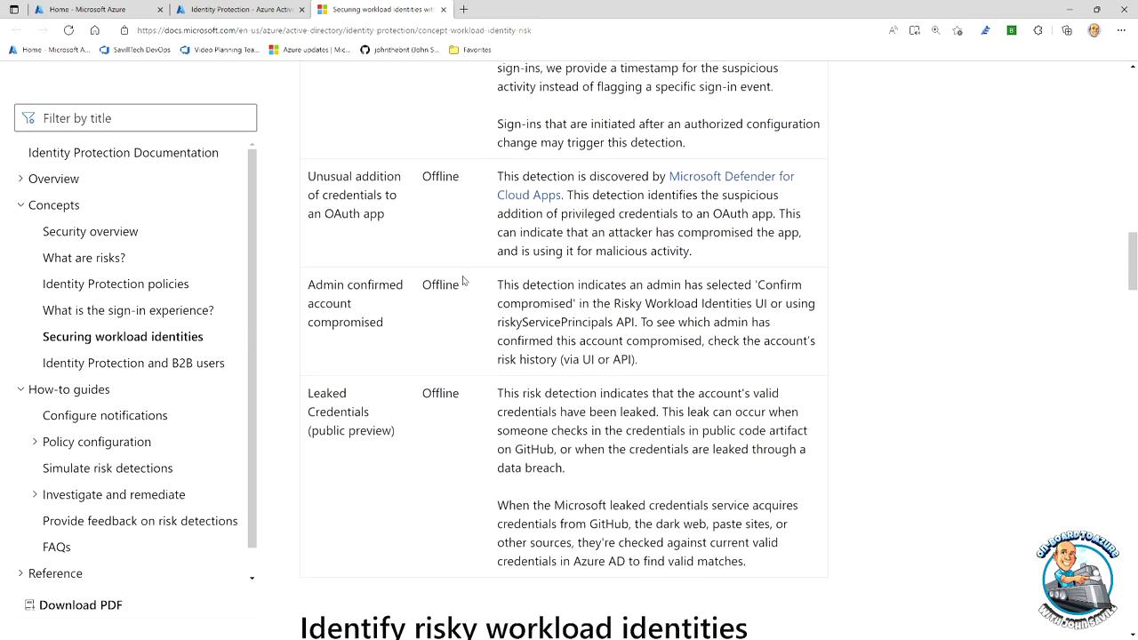
scroll(450, 283, up, 2)
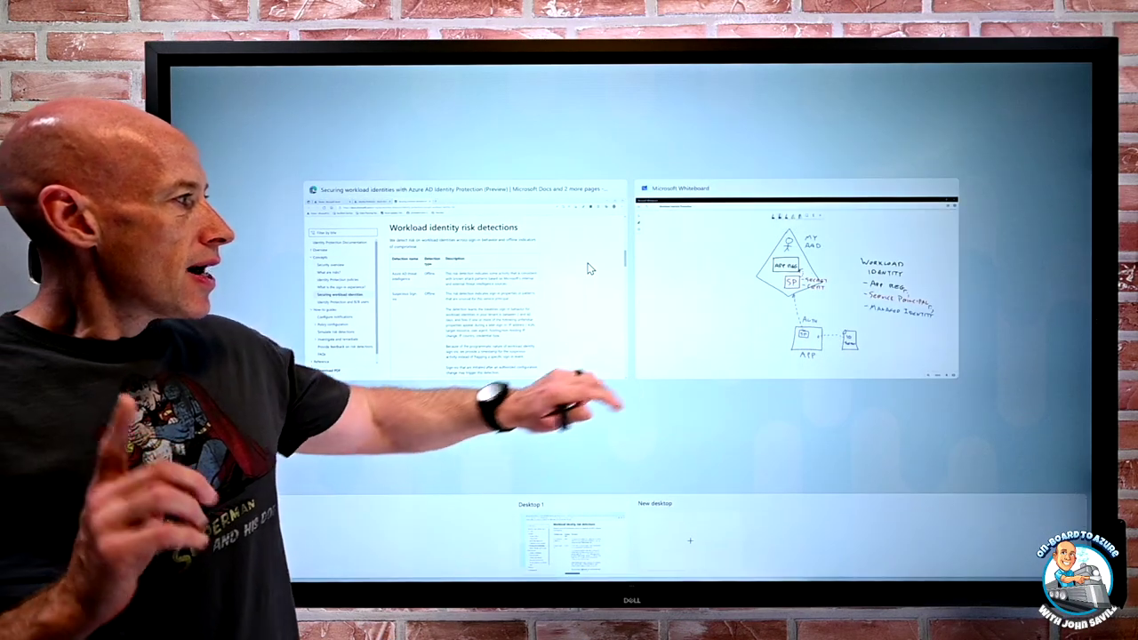
Switch to Microsoft Whiteboard, circle the APP REG box in a new pen colour and label it "LOB APP".
click(698, 336)
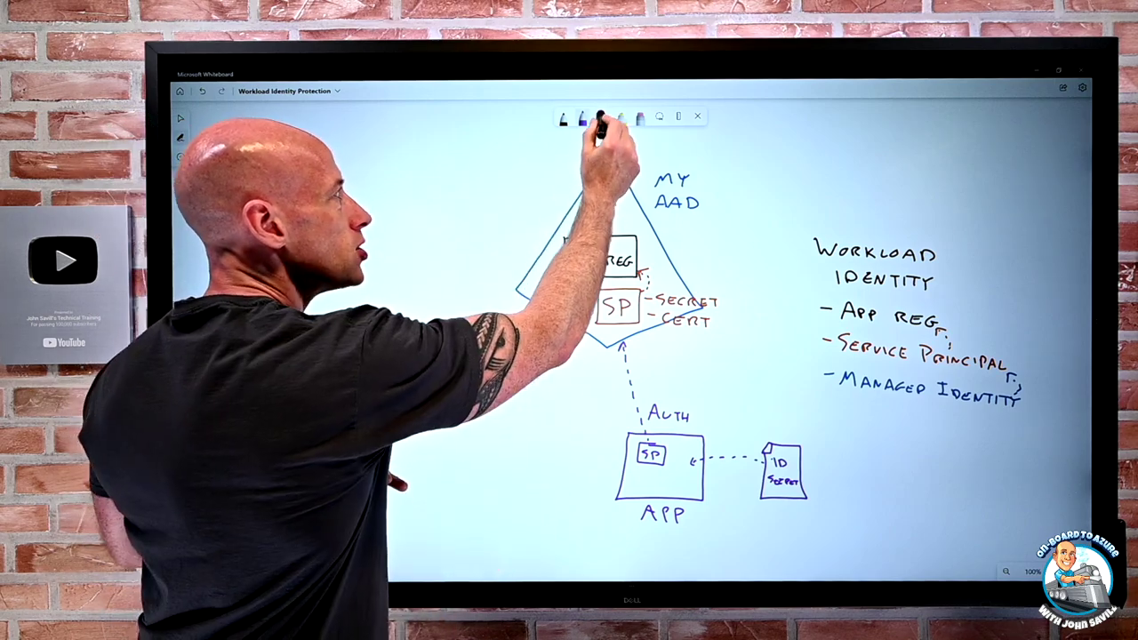
click(601, 118)
click(613, 246)
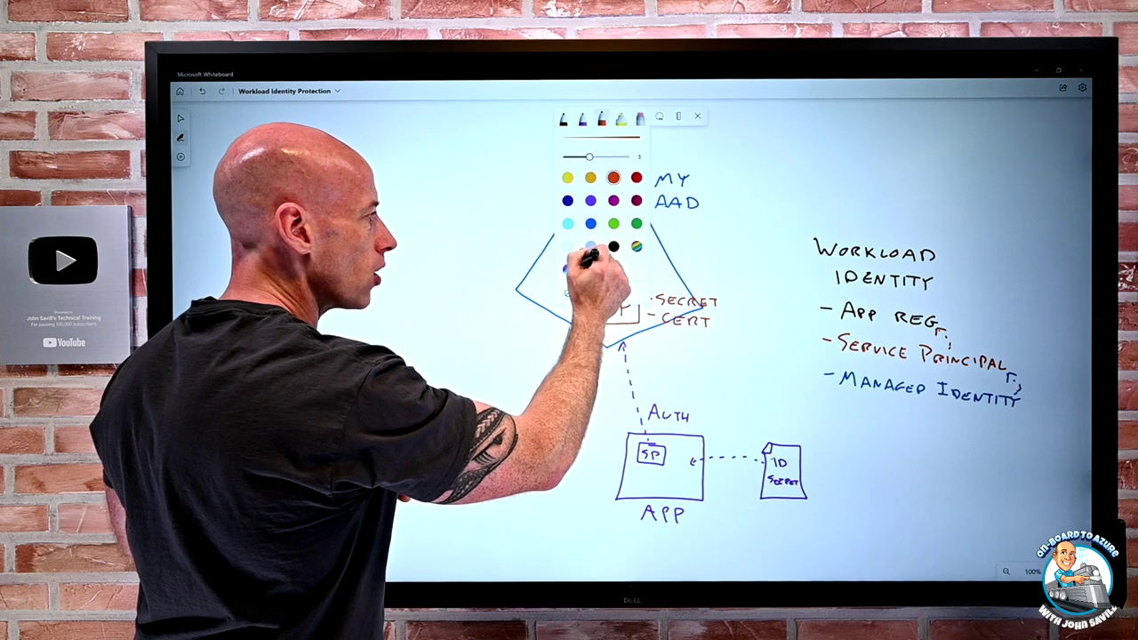
click(601, 118)
drag(576, 254, 589, 260)
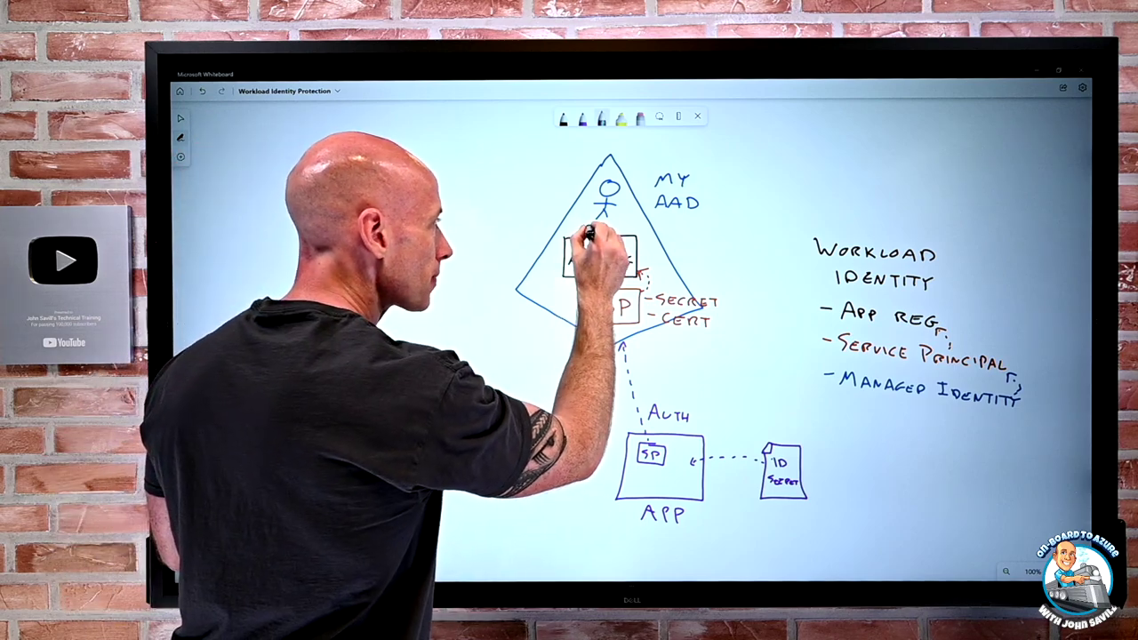
mouse_move(591, 233)
mouse_down()
mouse_move(554, 256)
mouse_move(627, 305)
mouse_move(633, 241)
mouse_move(614, 242)
mouse_move(640, 254)
mouse_up()
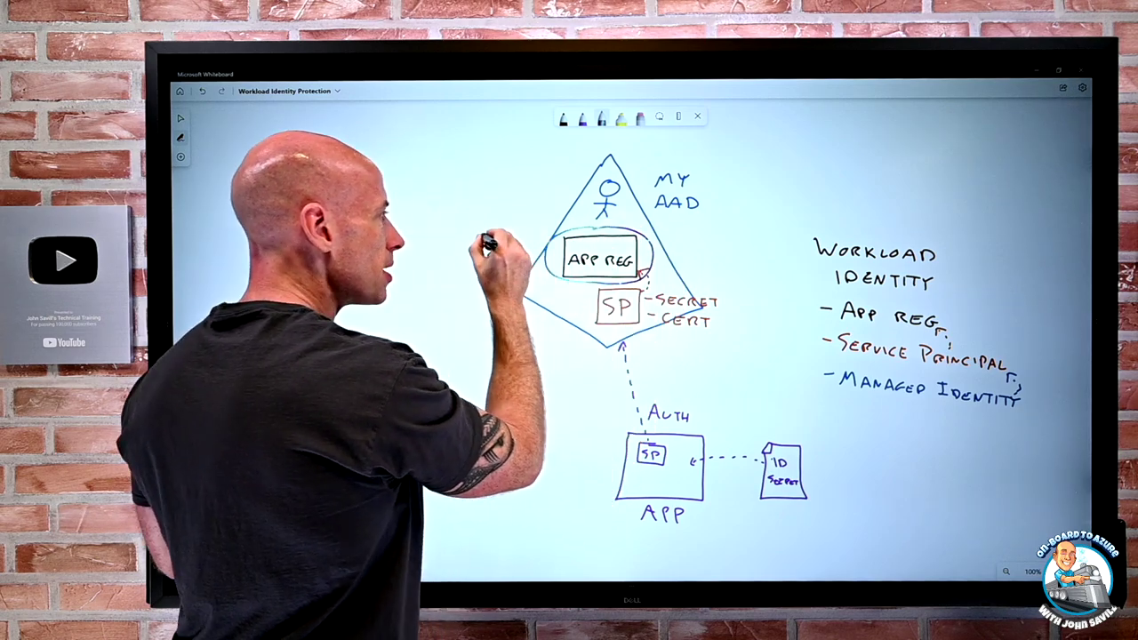
mouse_move(480, 231)
mouse_down()
mouse_move(523, 246)
mouse_move(496, 262)
mouse_move(526, 260)
mouse_up()
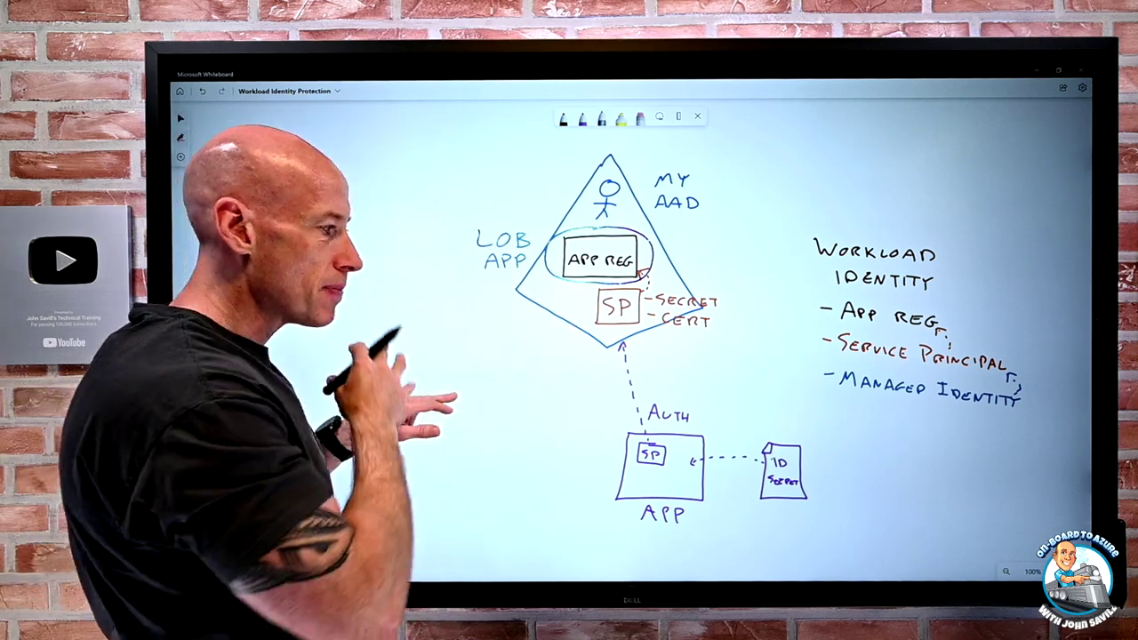
drag(442, 391, 483, 386)
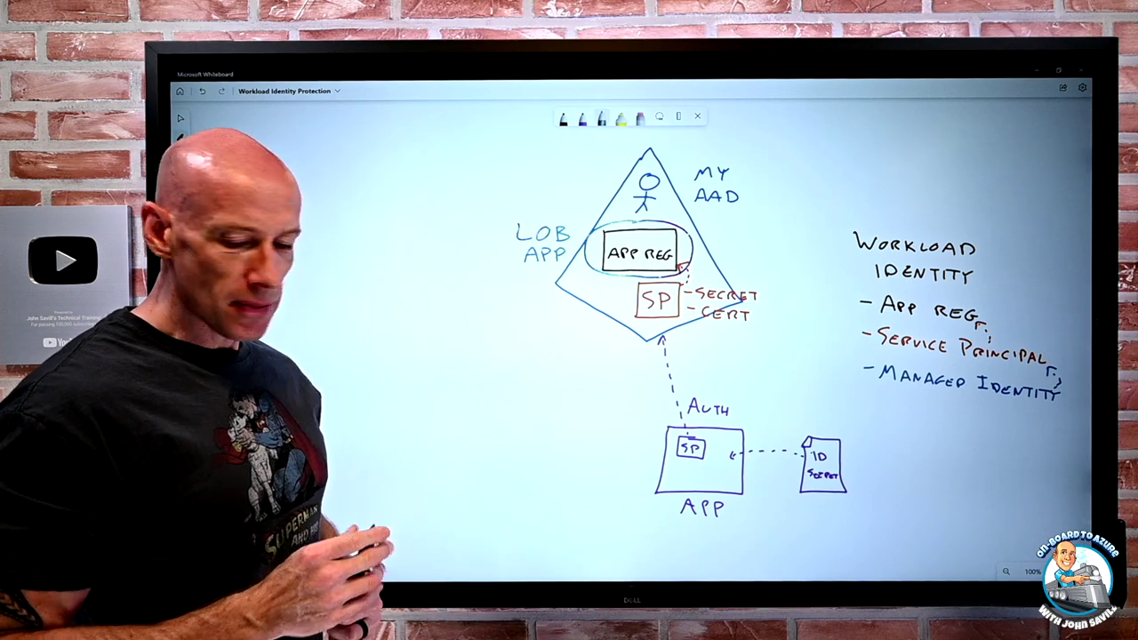
Switch to the Azure portal in Edge, open a new app registration form in Azure Active Directory and mark the single-tenant account type.
key(super+Tab)
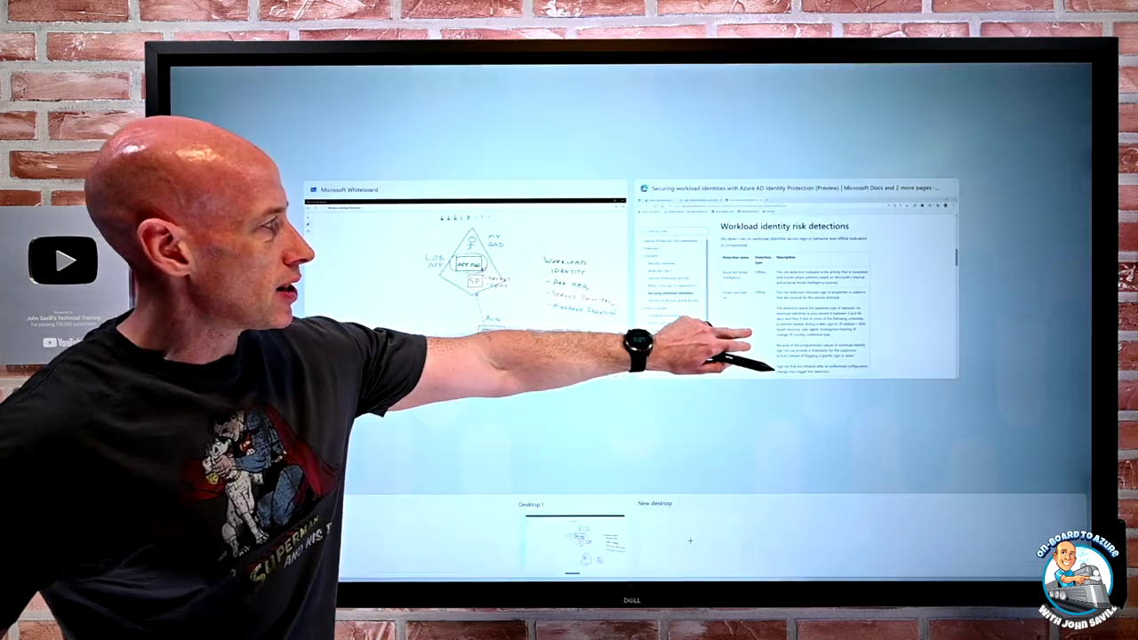
click(737, 352)
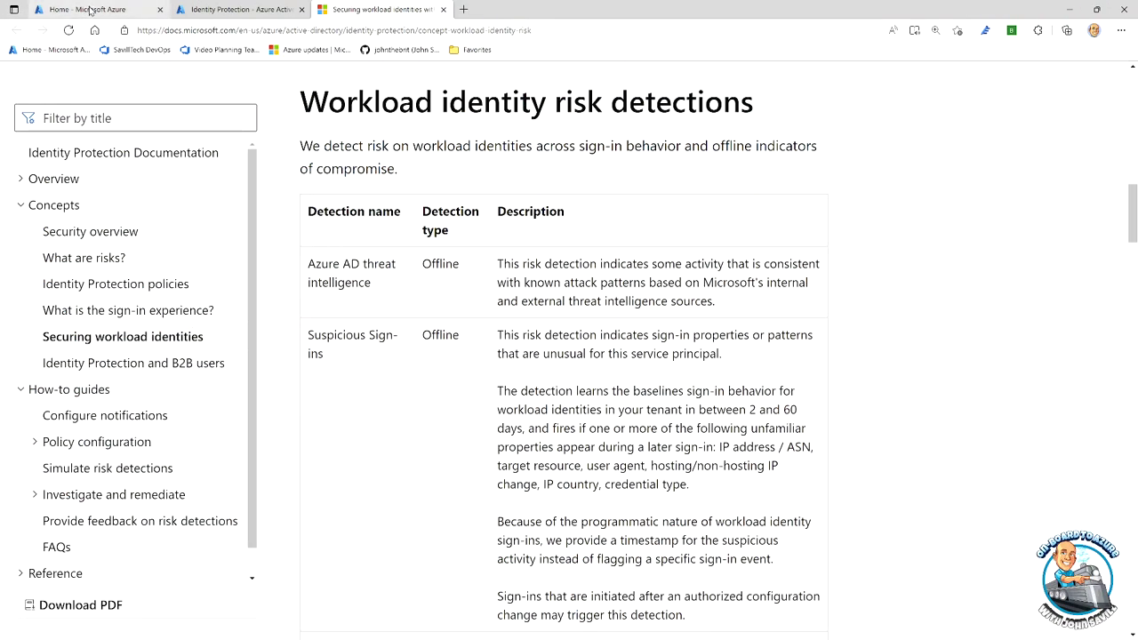
click(89, 10)
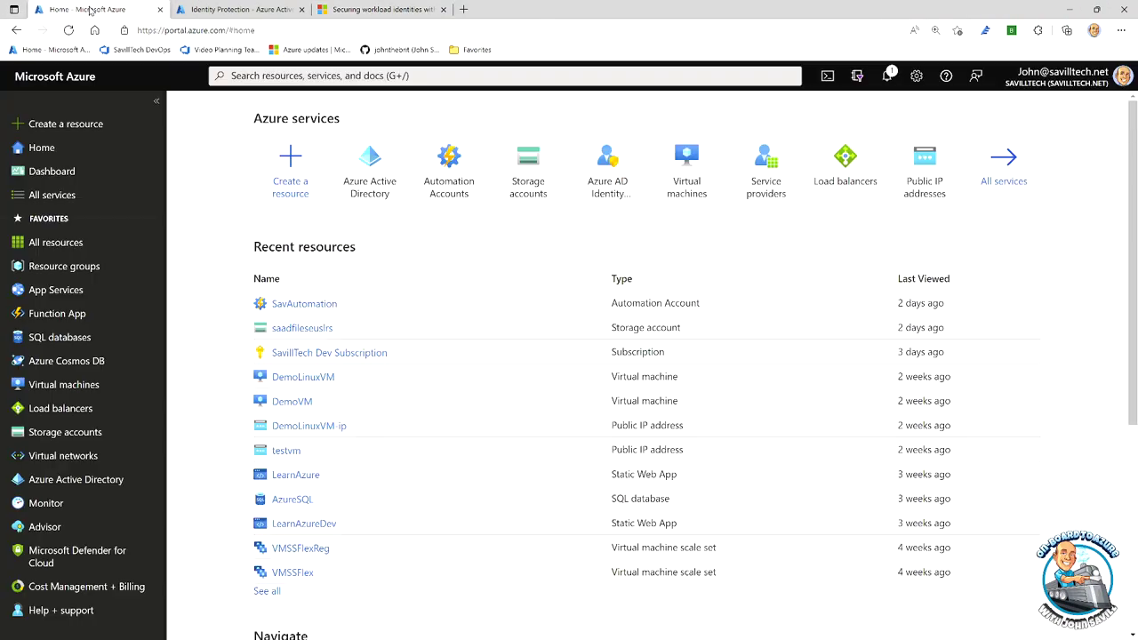
click(370, 164)
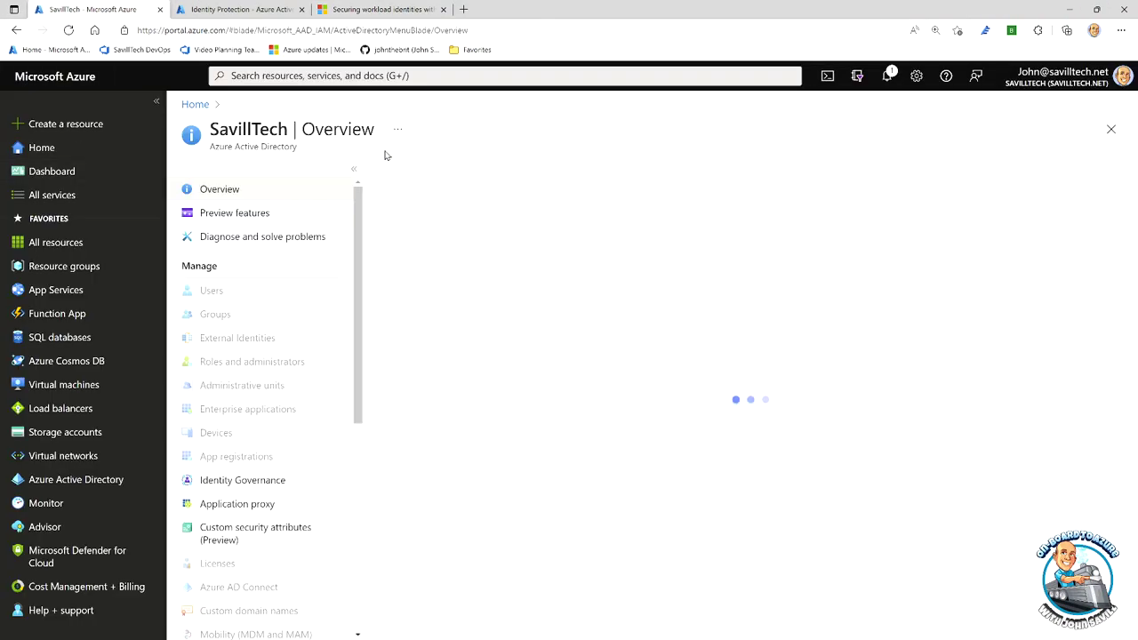
click(254, 456)
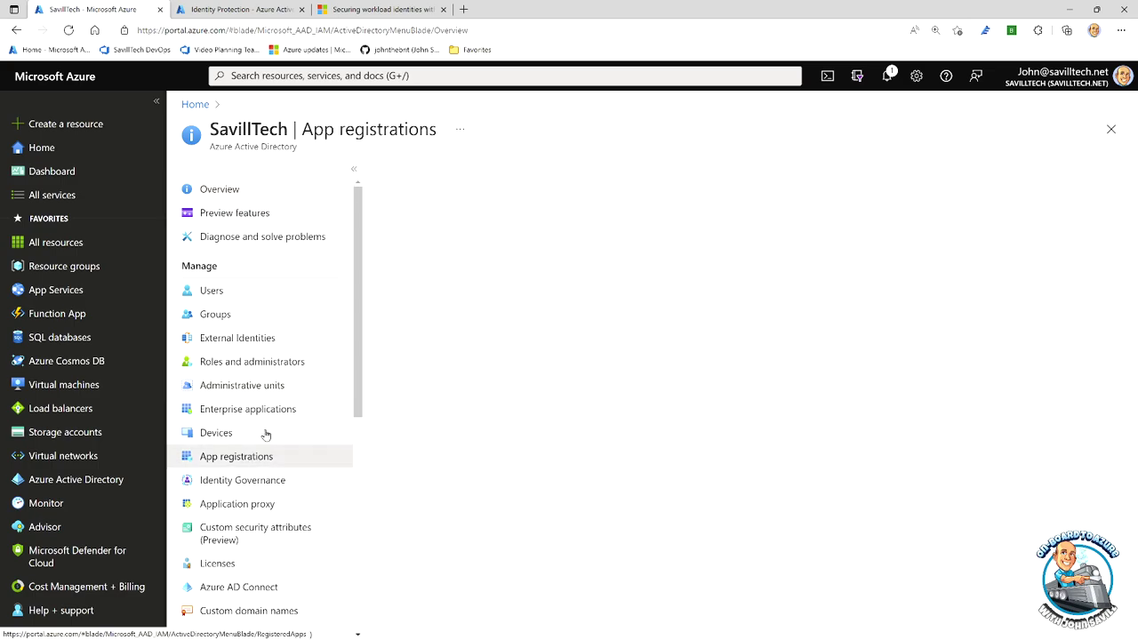
click(420, 173)
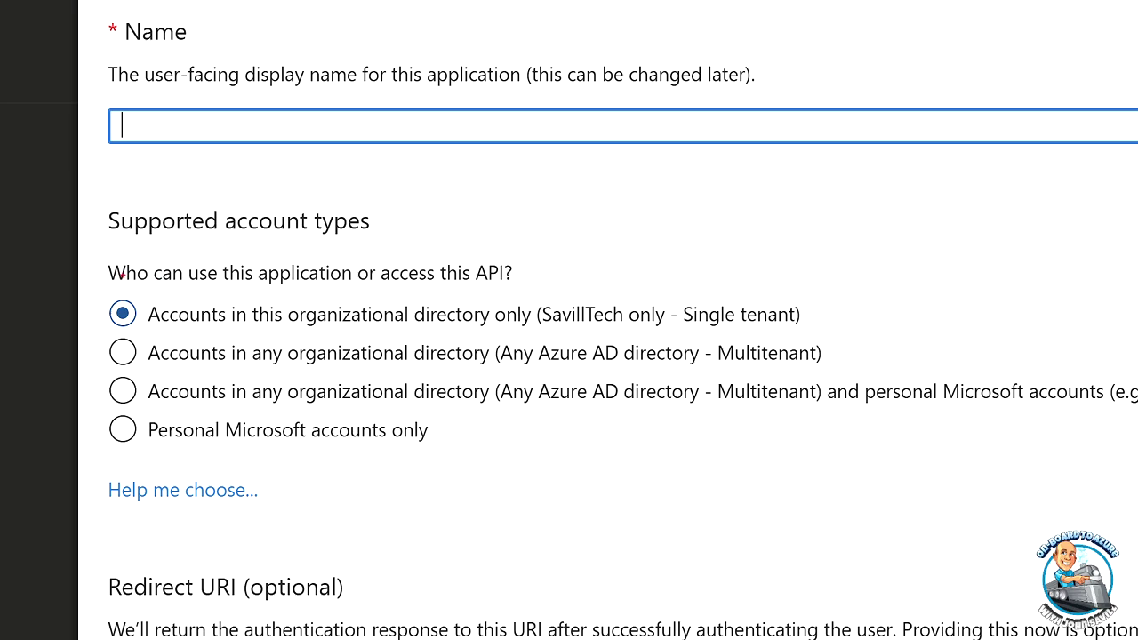
mouse_move(98, 292)
mouse_down()
mouse_move(299, 323)
mouse_move(809, 330)
mouse_up()
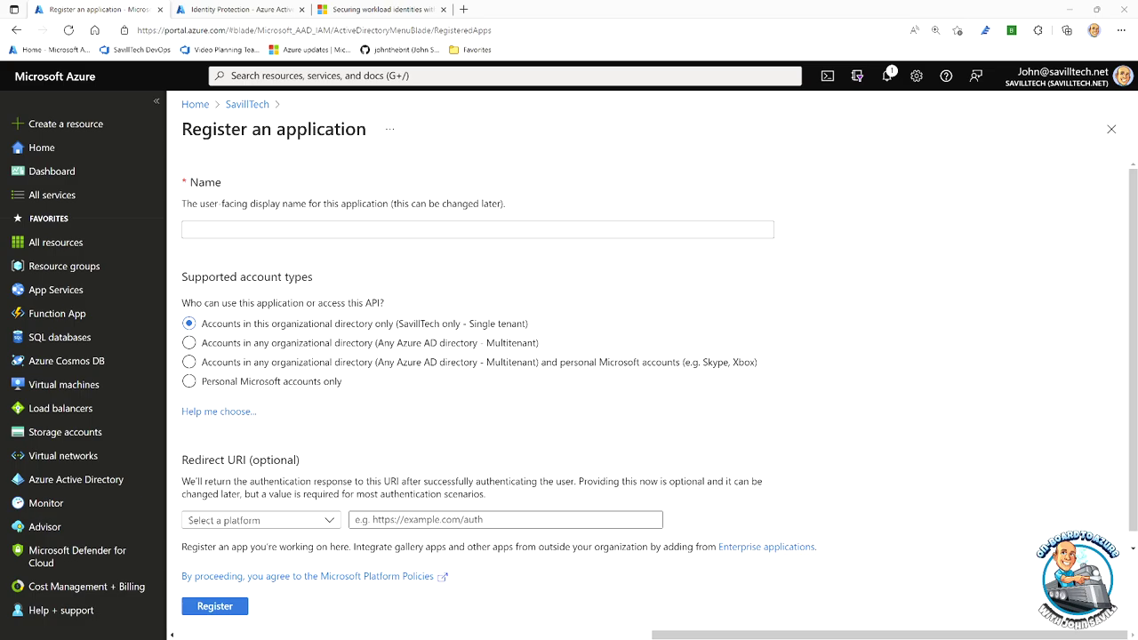
Leave the registration form without registering and open the LeakedApp app registration.
click(246, 105)
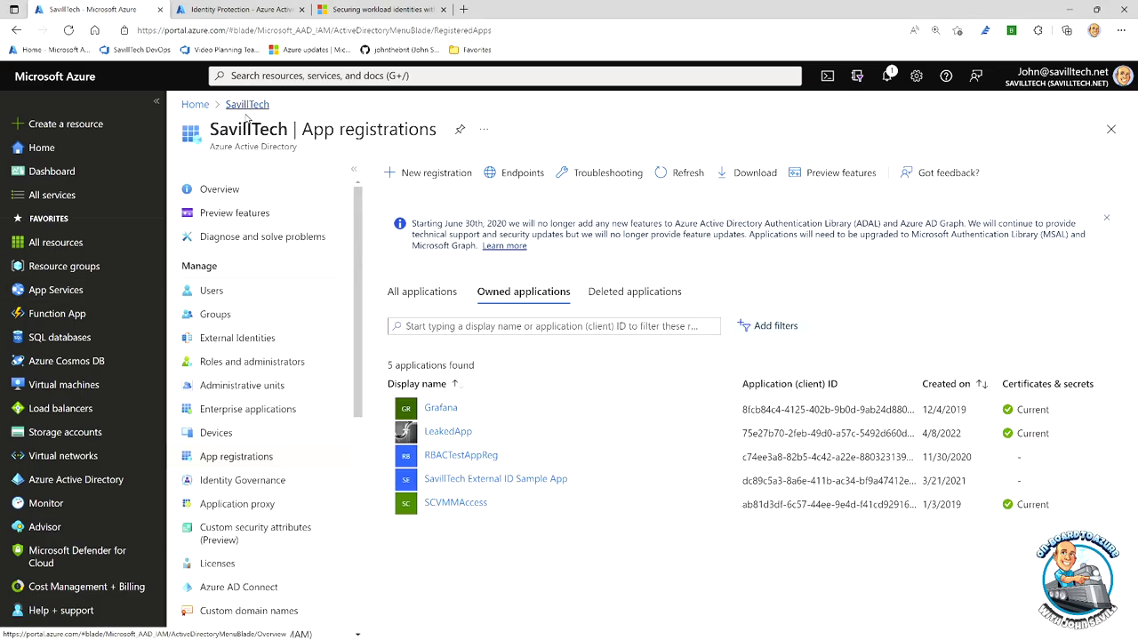
click(449, 435)
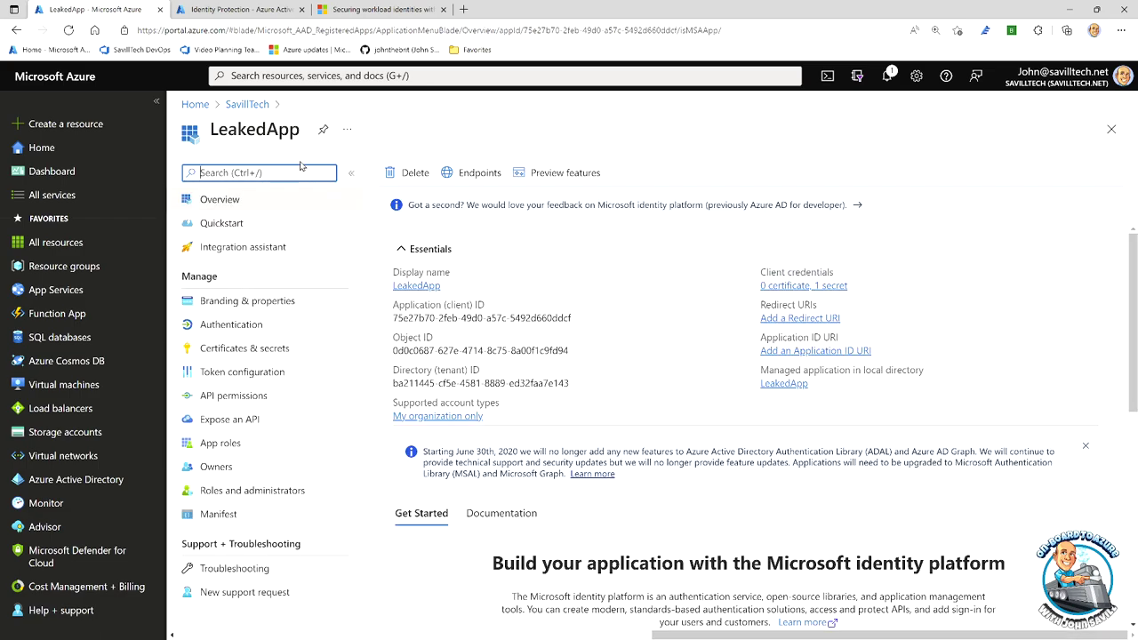
Review LeakedApp's client secrets, then box the application (client) ID and directory (tenant) ID on its overview and clear the marks.
click(265, 348)
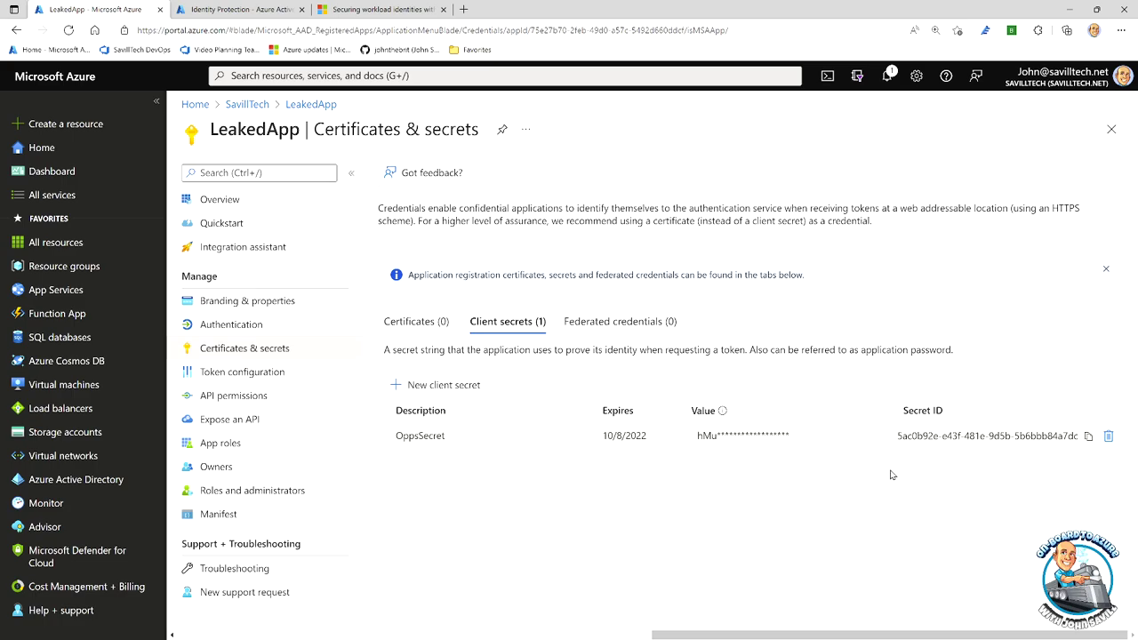
click(240, 210)
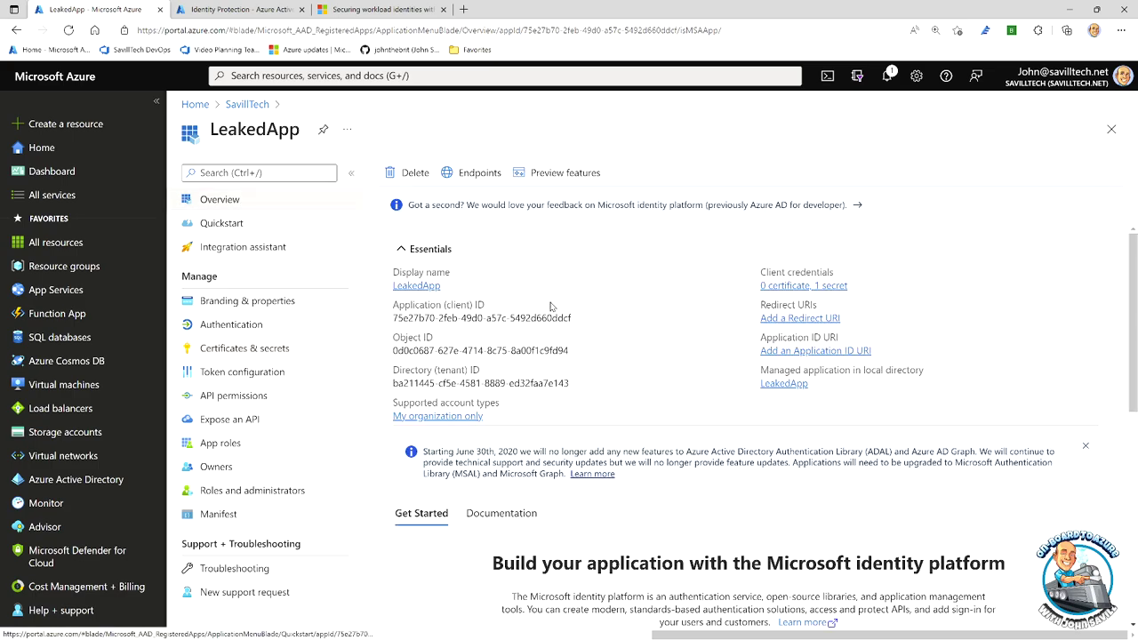
click(577, 383)
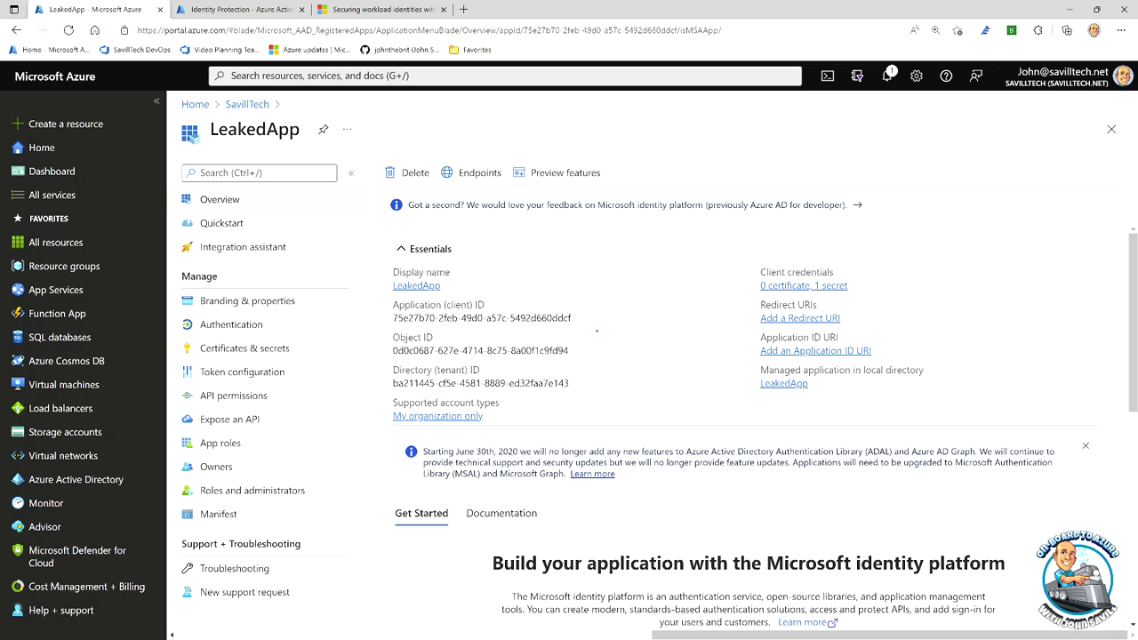
drag(591, 326, 386, 299)
drag(383, 360, 575, 391)
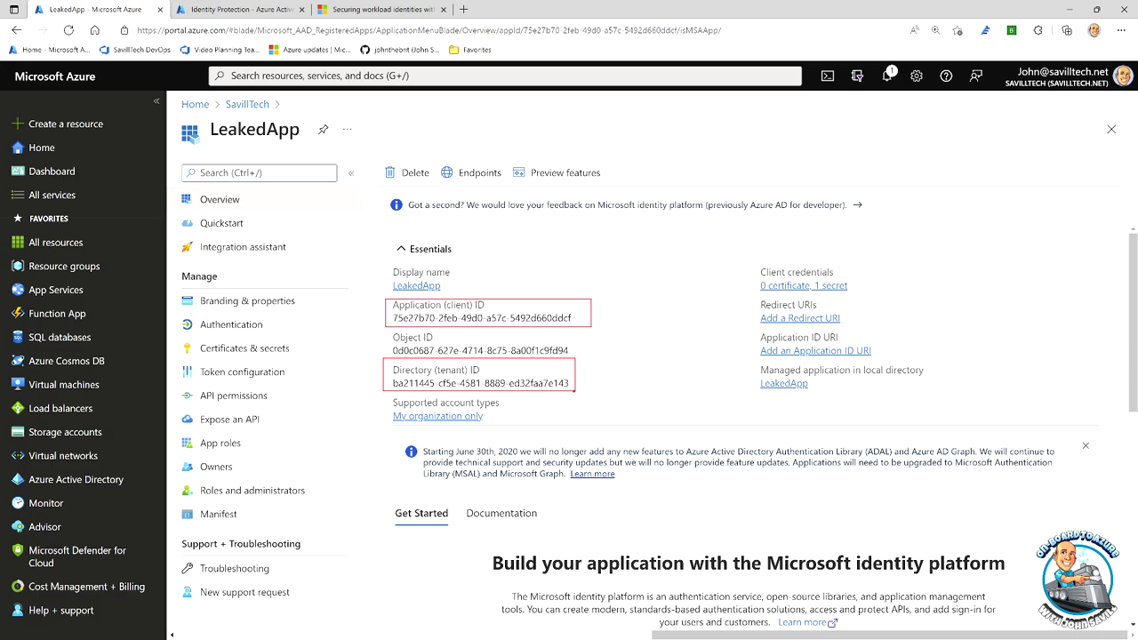
key(Escape)
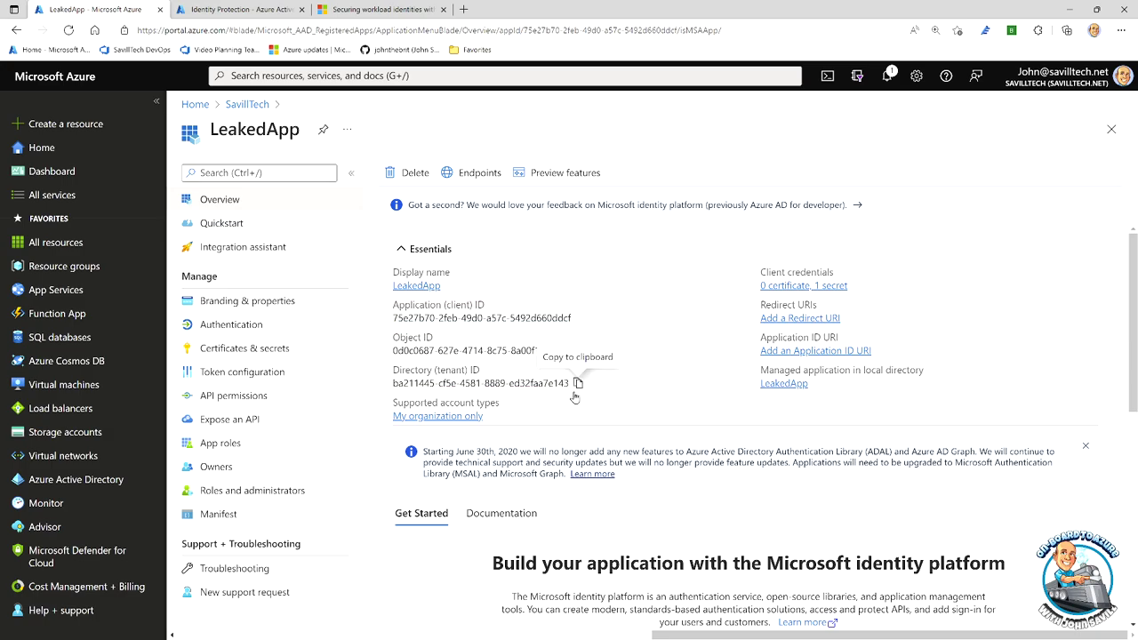
Leave the app registration, search the enterprise applications for "leak" and open the properties of LeakedApp.
click(1111, 129)
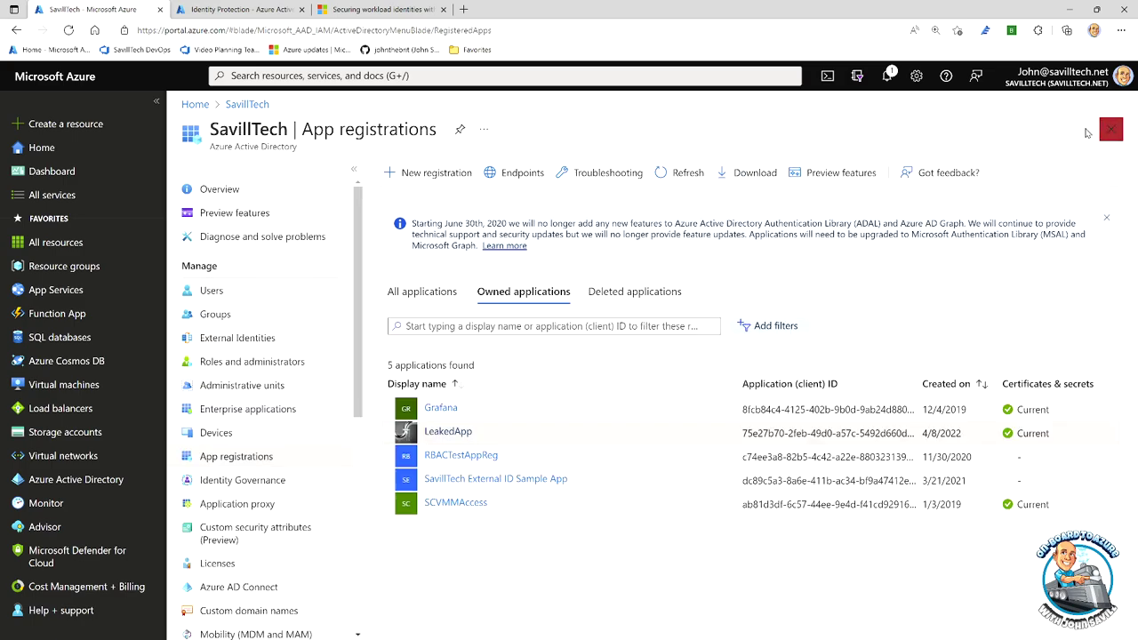
click(248, 411)
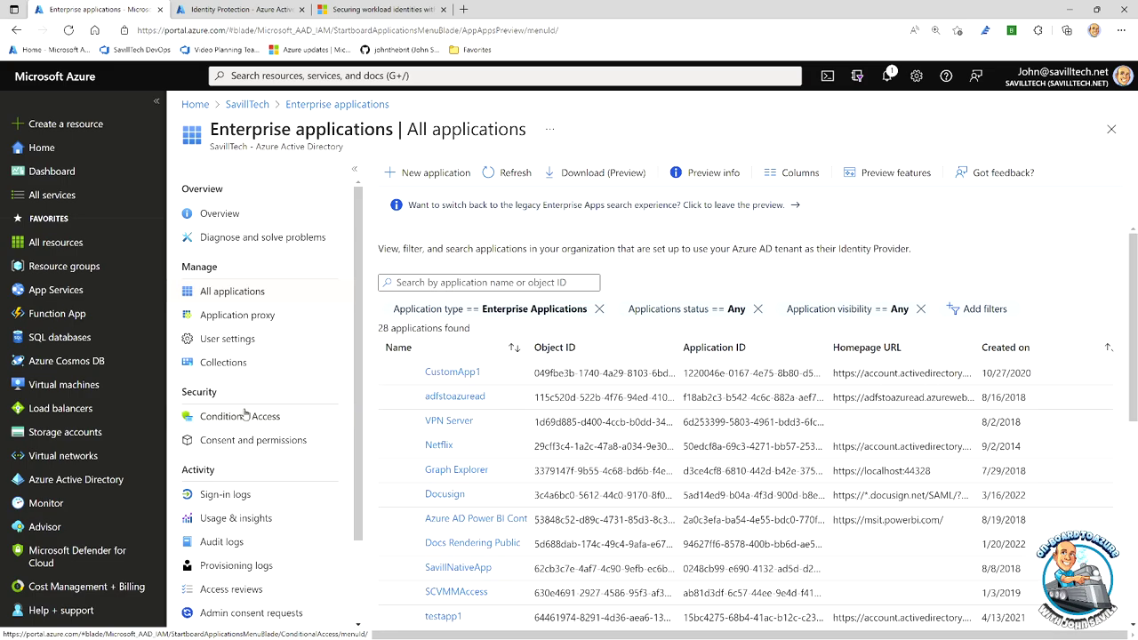
click(436, 283)
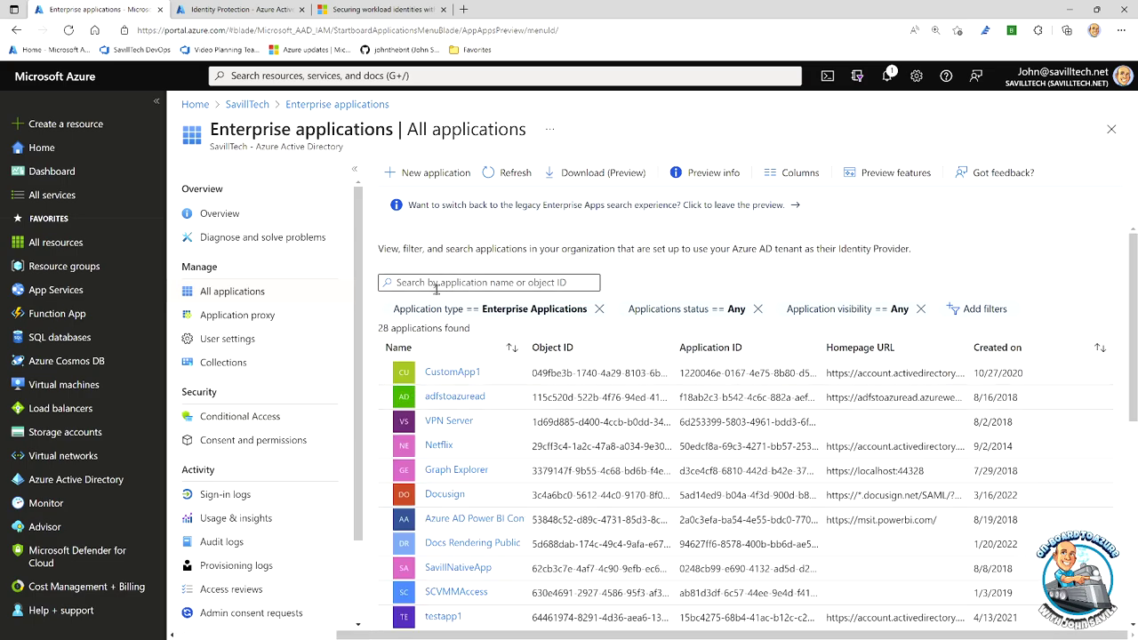
text(leak)
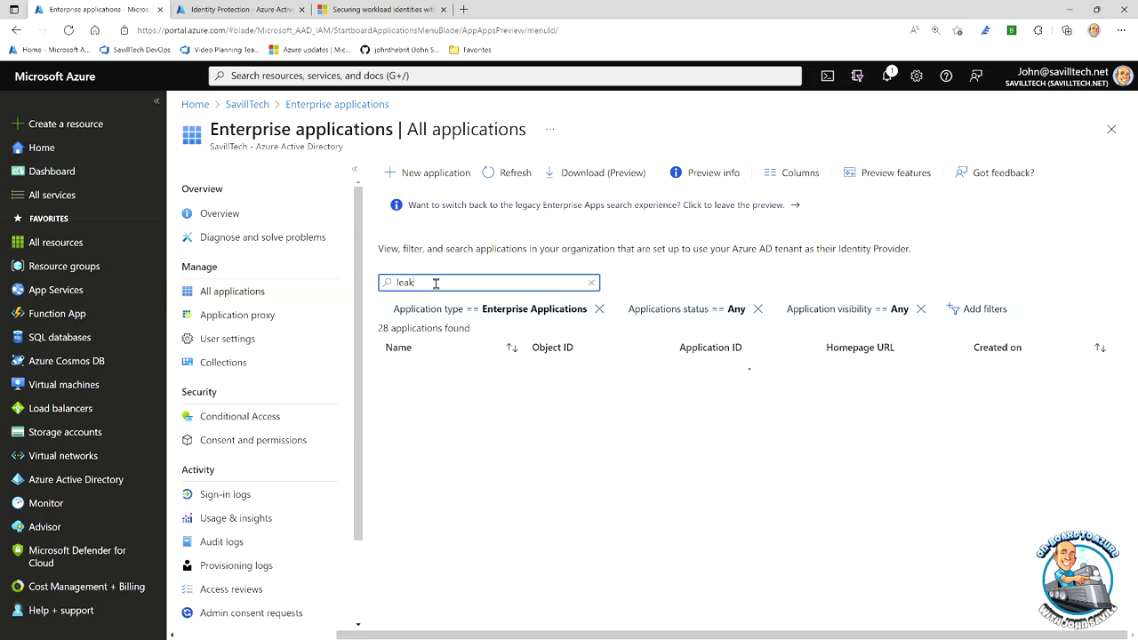
click(457, 374)
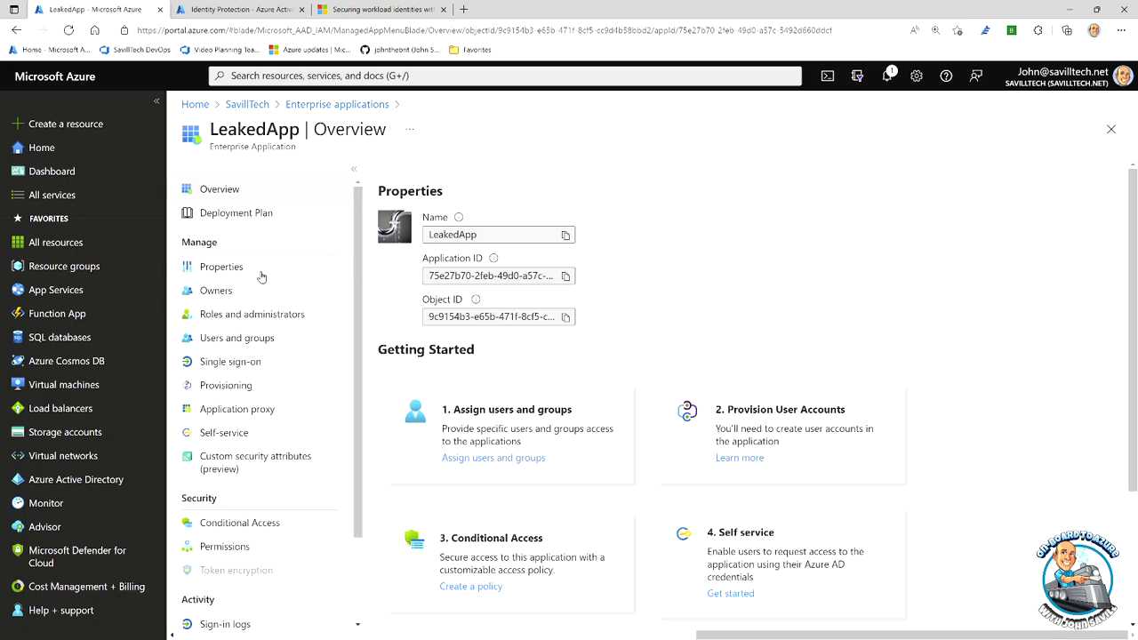
click(249, 270)
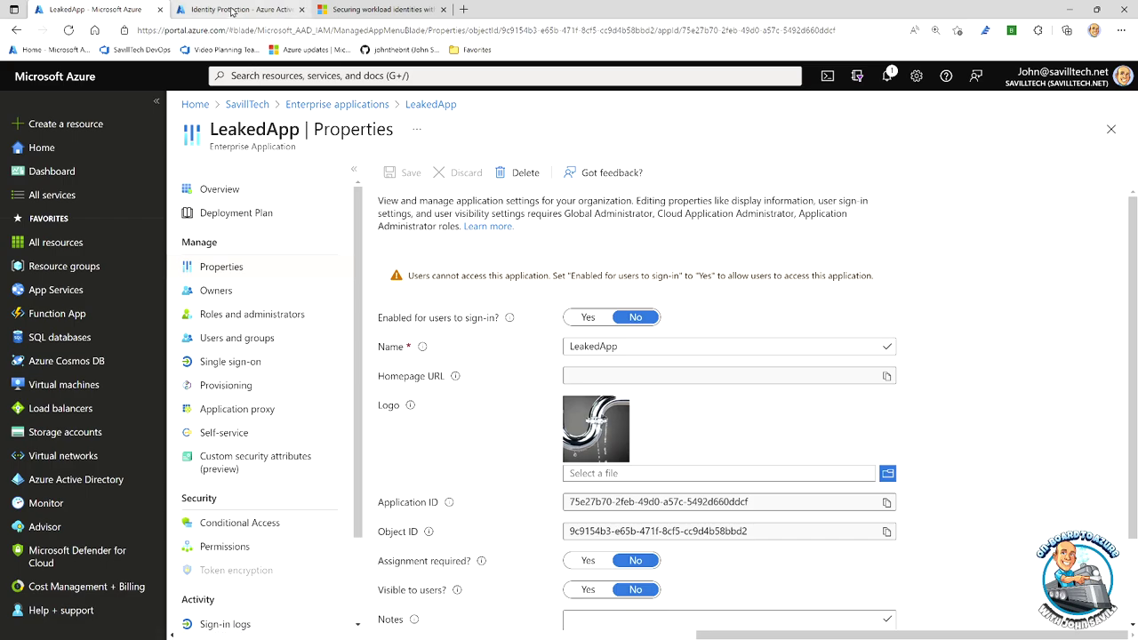
Switch to the Identity Protection risk detections and box the LeakedApp service principal name and its "Leaked credentials" detection type.
click(231, 10)
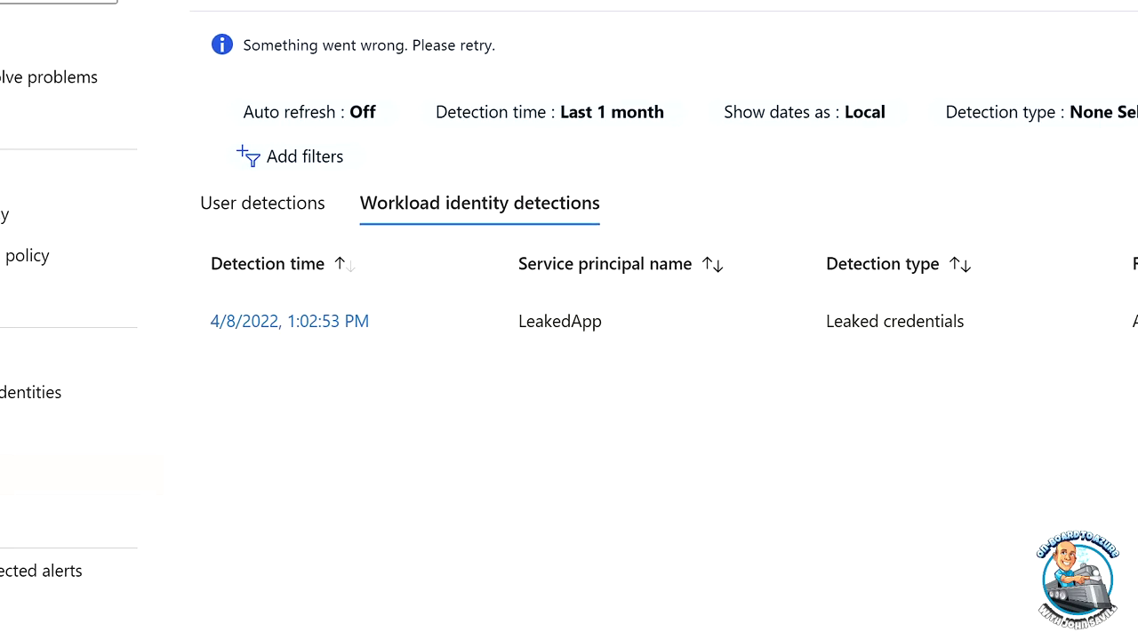
mouse_move(490, 308)
mouse_down()
mouse_move(553, 341)
mouse_move(588, 341)
mouse_up()
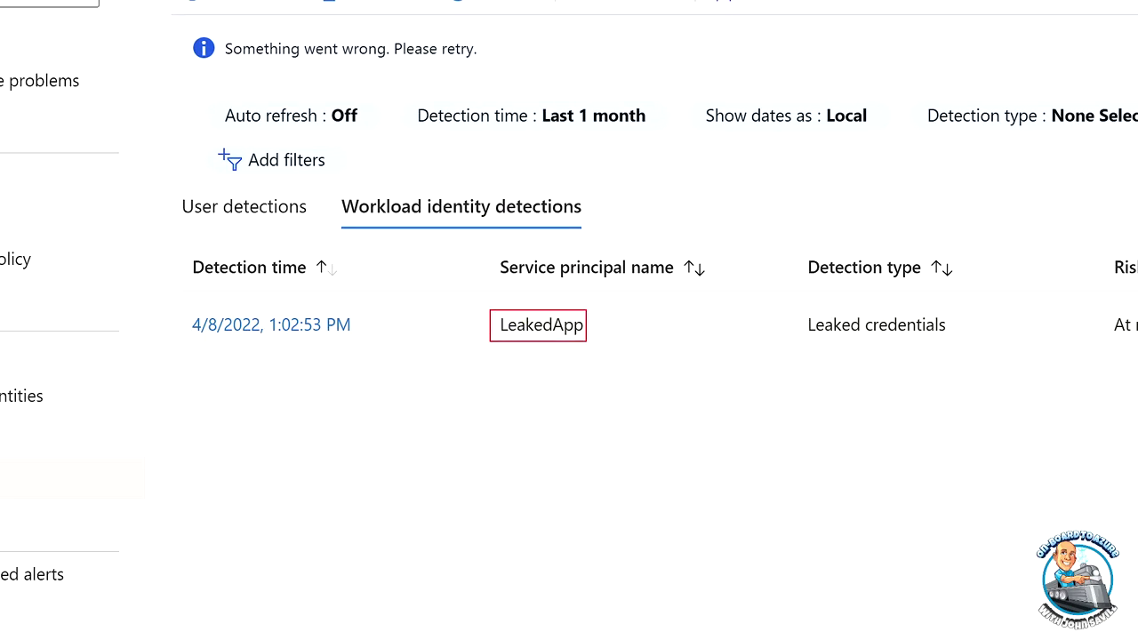
mouse_move(801, 311)
mouse_down()
mouse_move(856, 343)
mouse_move(957, 337)
mouse_up()
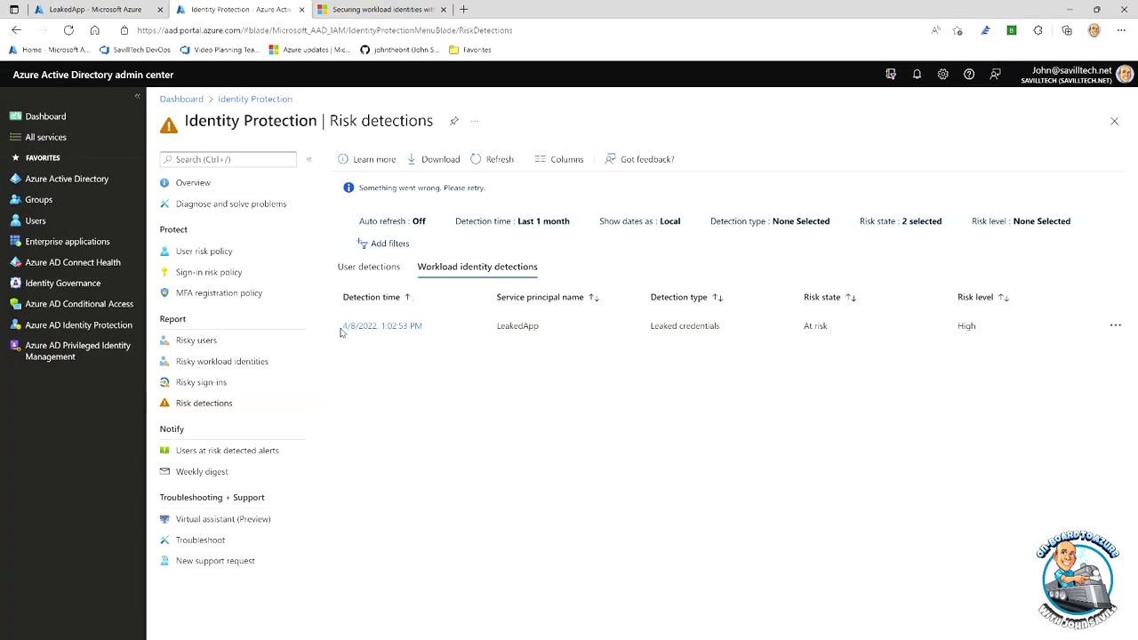
Open the LeakedApp detection's details, box the risk level, detection timing, activity, application ID and key ID, then clear the marks.
click(378, 327)
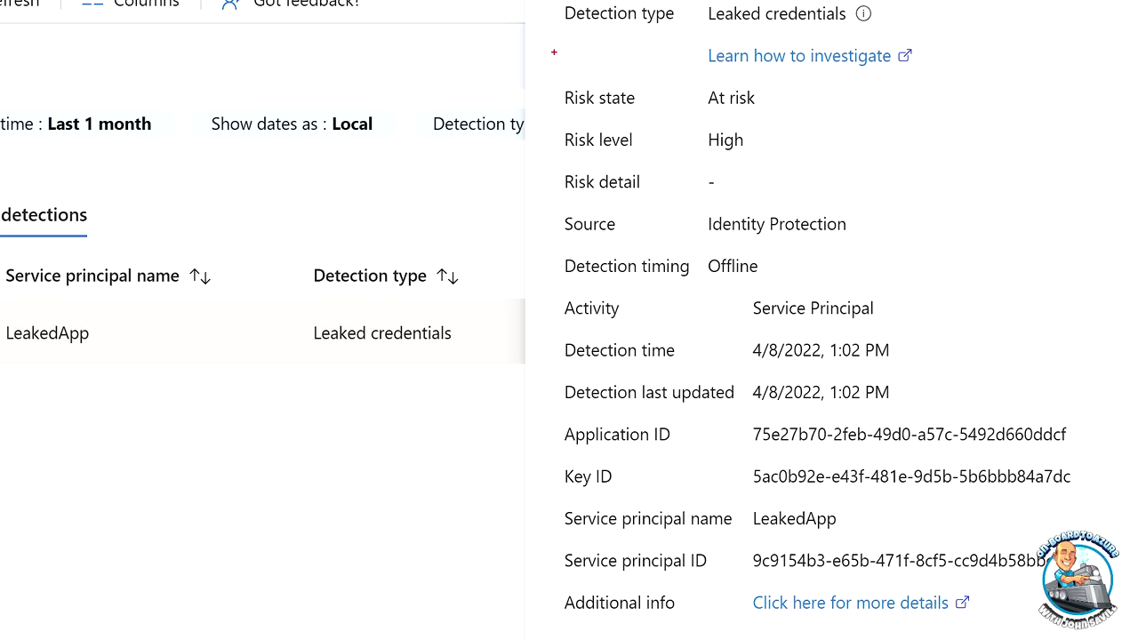
drag(546, 122, 774, 157)
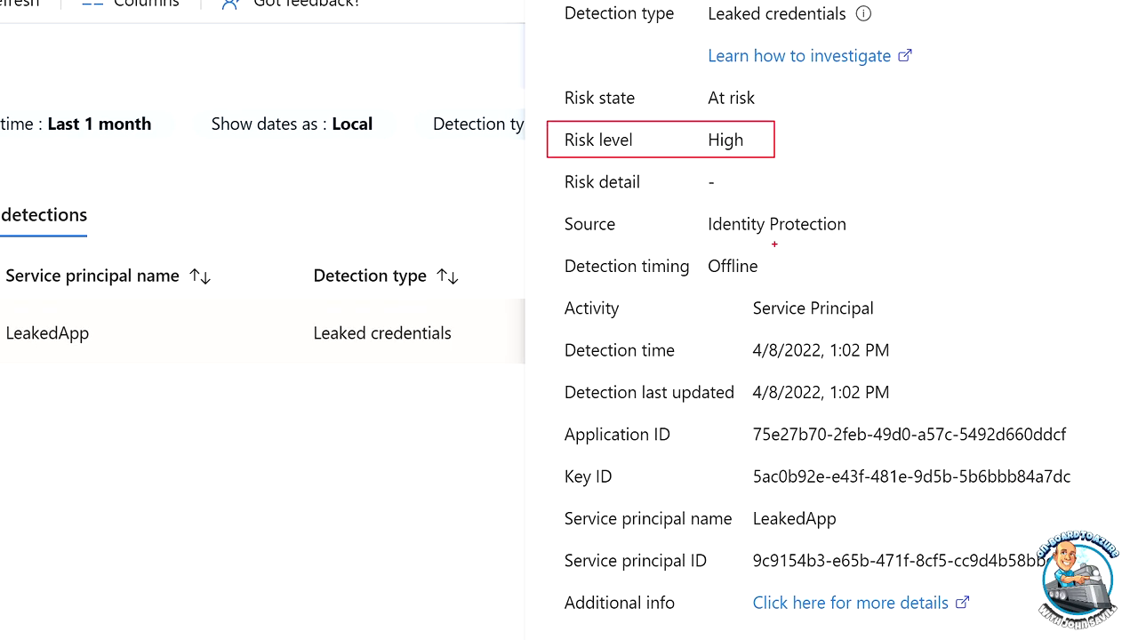
mouse_move(782, 248)
mouse_down()
mouse_move(550, 287)
mouse_move(903, 325)
mouse_up()
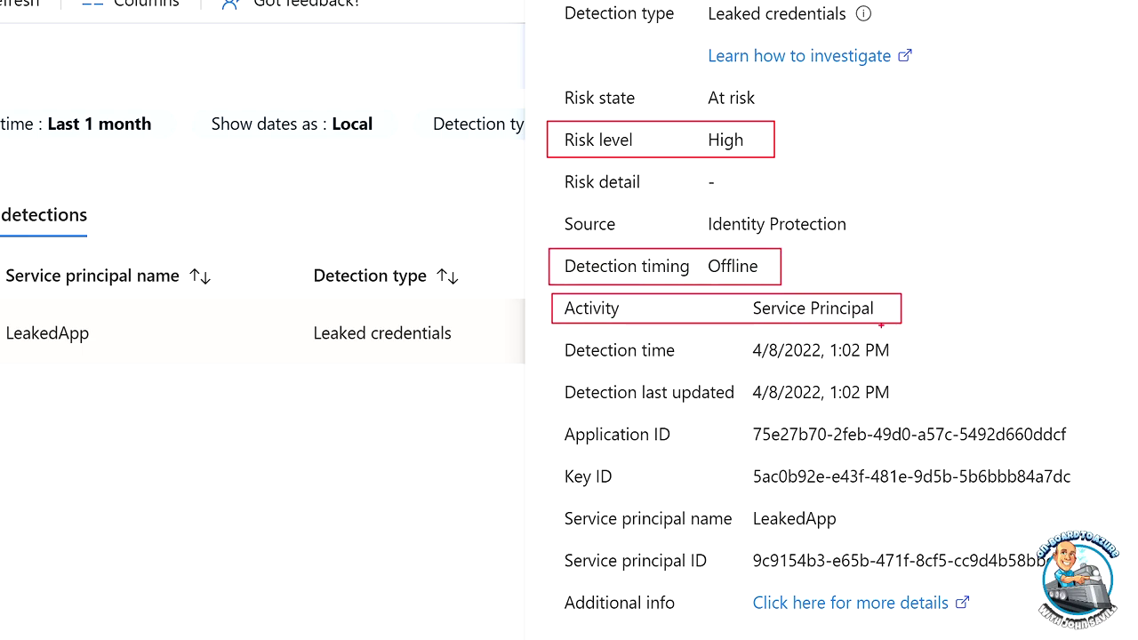
mouse_move(747, 424)
mouse_down()
mouse_move(911, 463)
mouse_move(1071, 457)
mouse_move(1075, 446)
mouse_up()
mouse_move(745, 464)
mouse_down()
mouse_move(942, 489)
mouse_move(1080, 486)
mouse_up()
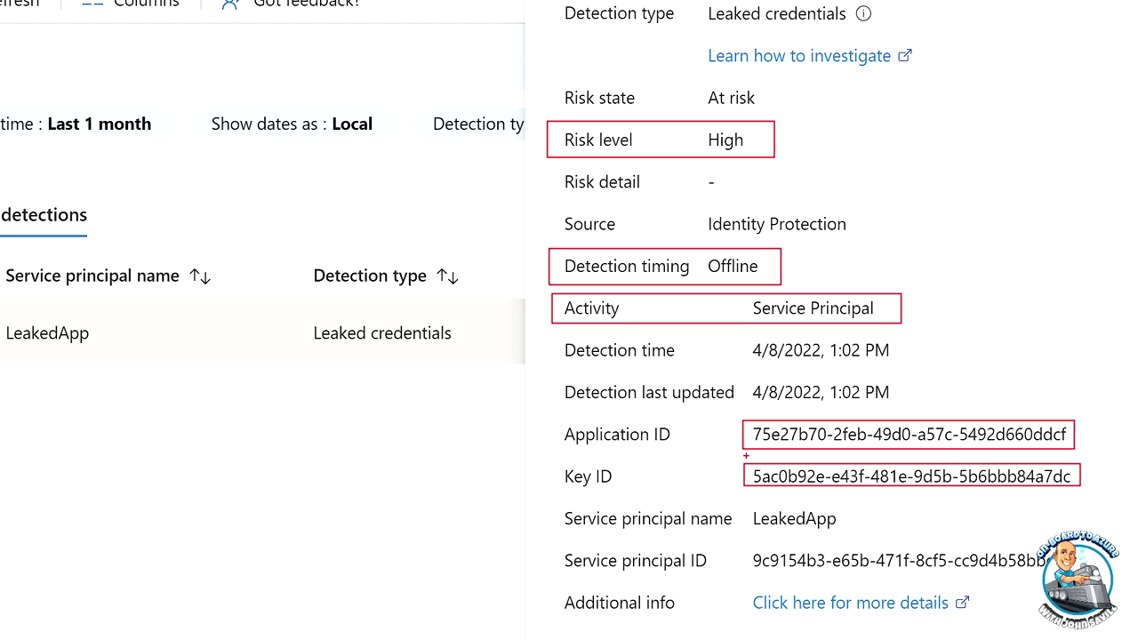
key(Escape)
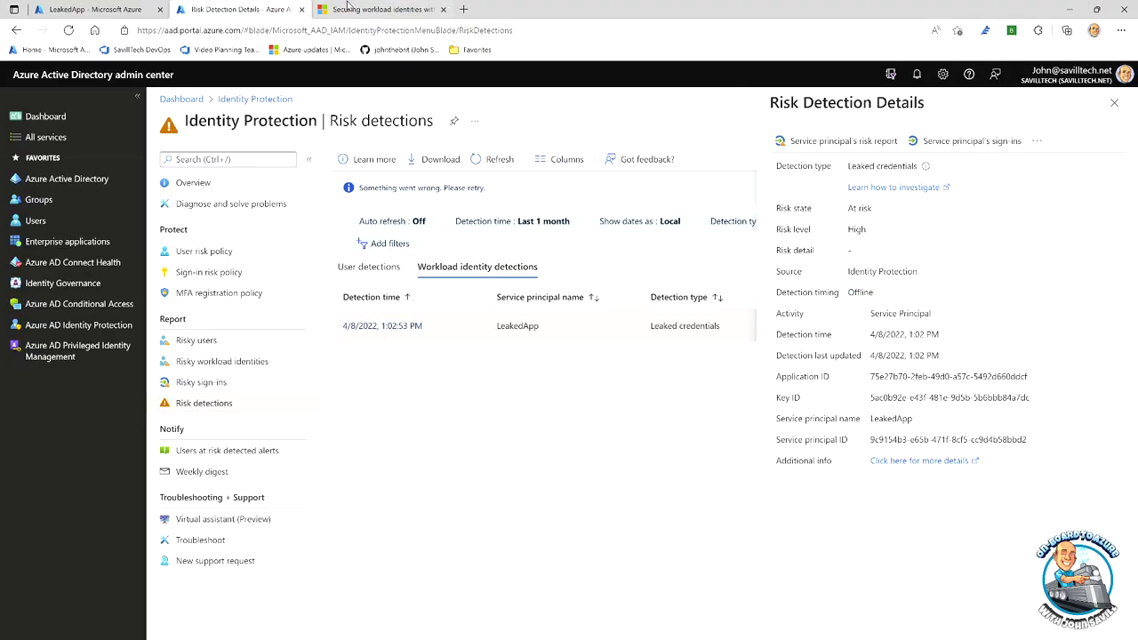
Go back to the SavillTech app registrations, open LeakedApp's certificates and secrets, and mark the start of the client secret's ID.
click(96, 13)
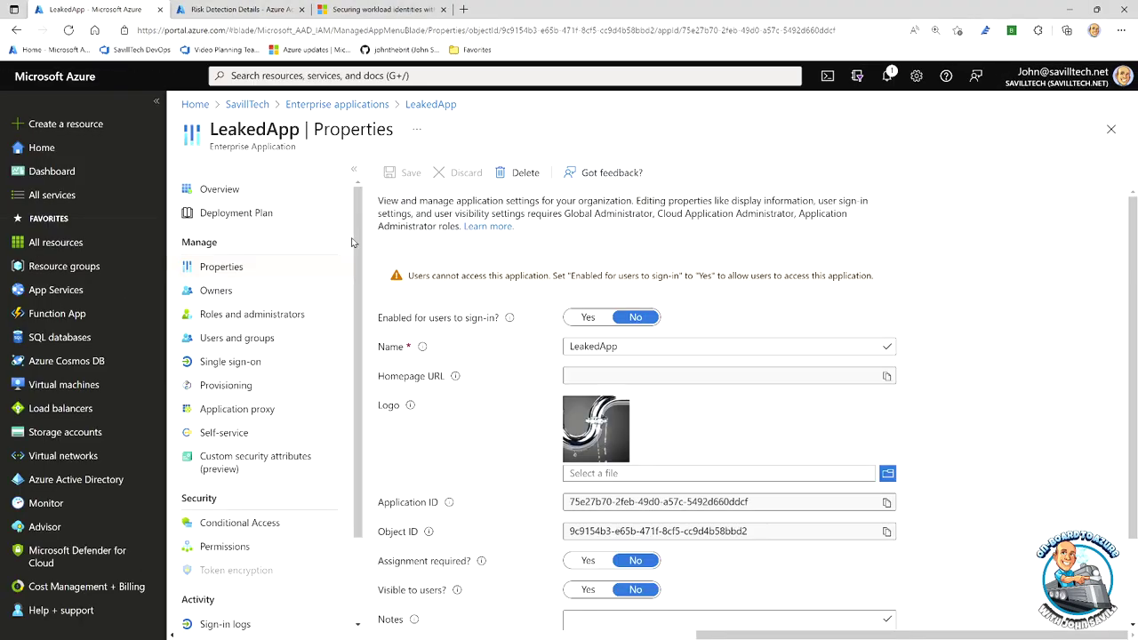
click(247, 104)
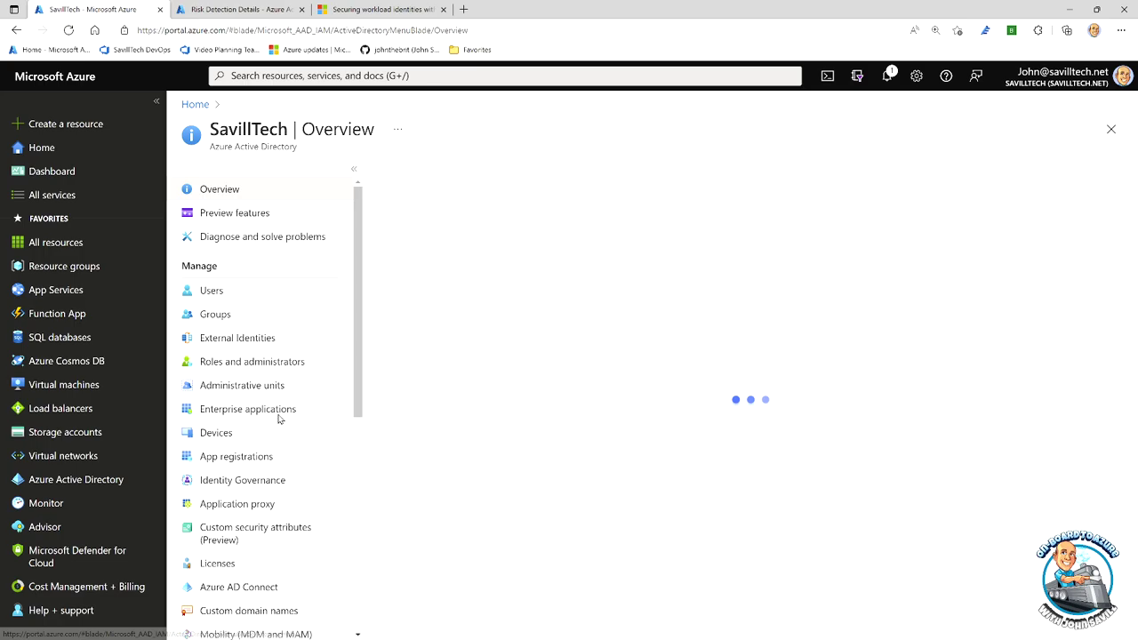
click(259, 456)
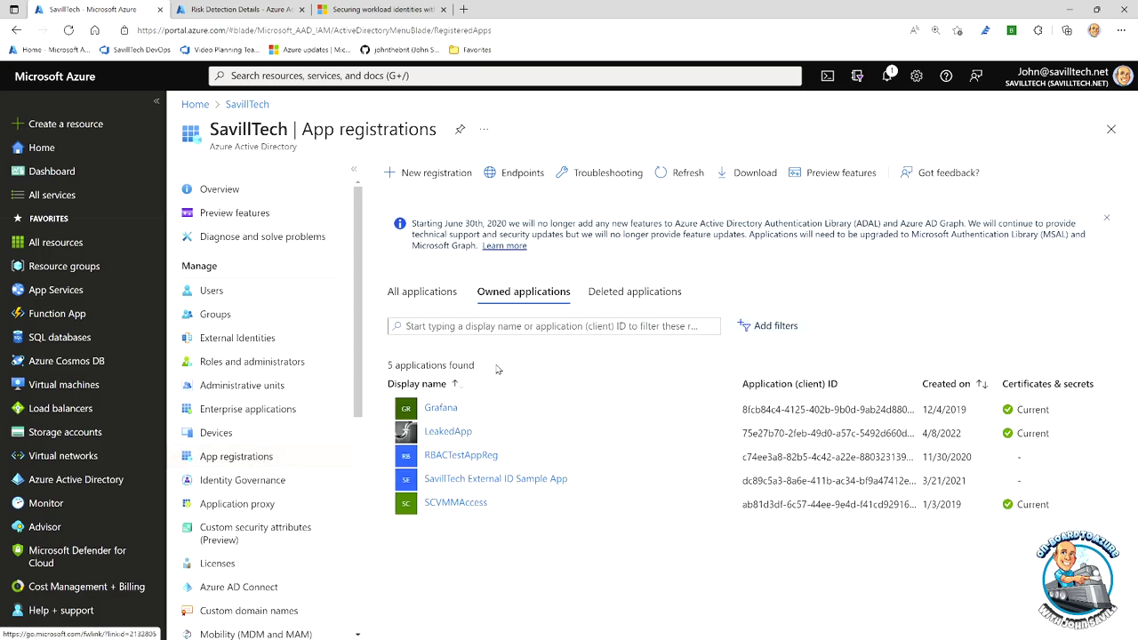
click(449, 431)
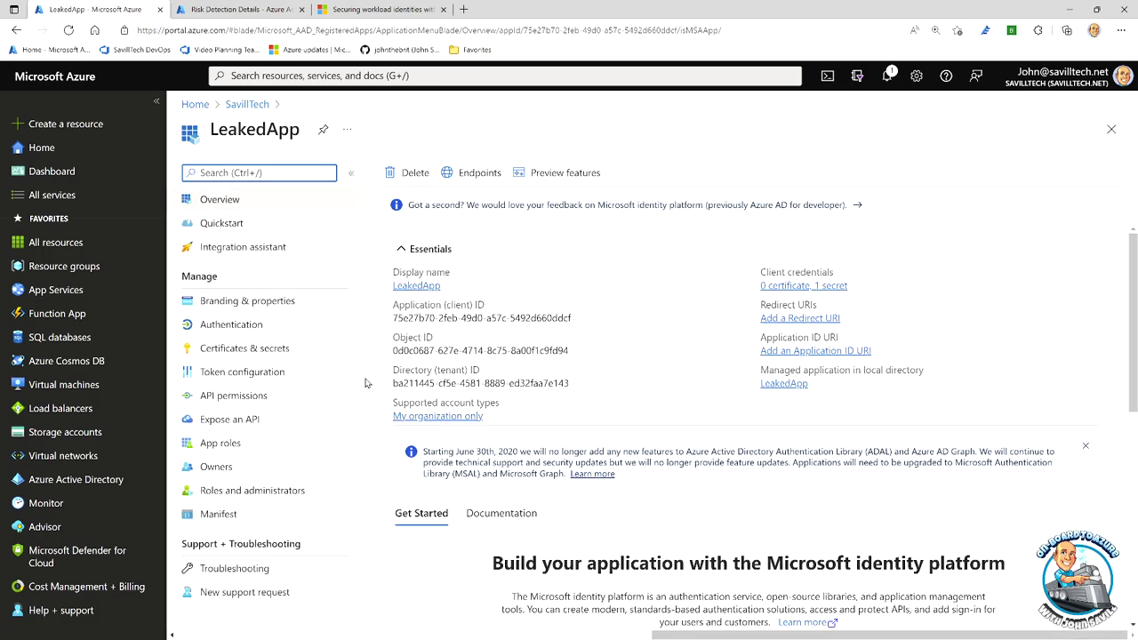
click(240, 352)
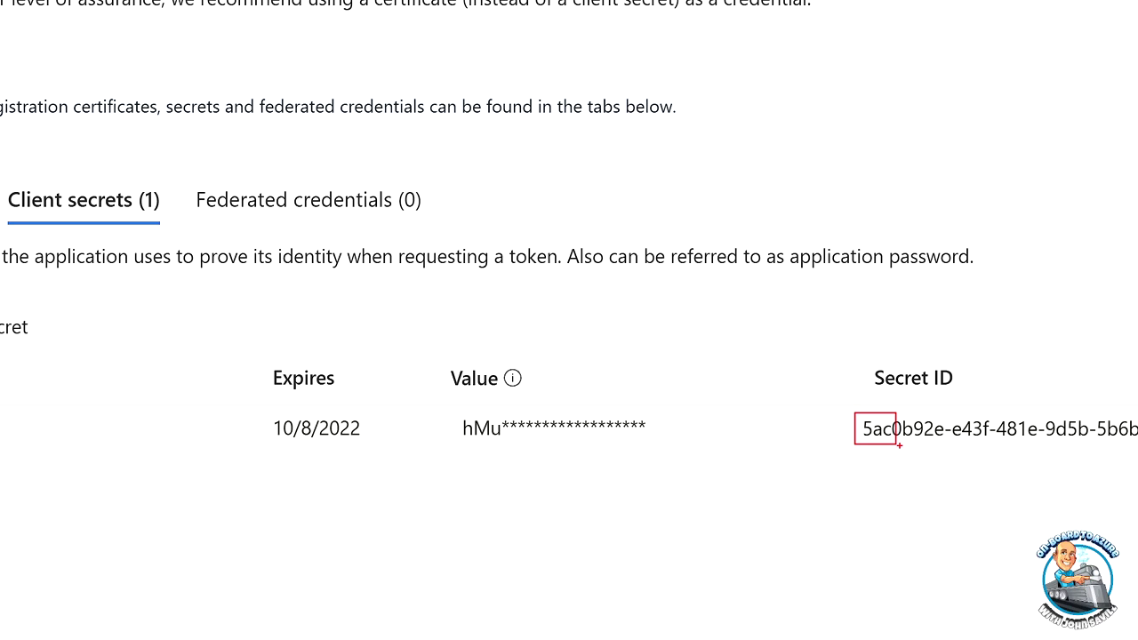
From the risk detection details, inspect the linked GitHub file wpiddata.md, then close the file and the details.
click(237, 10)
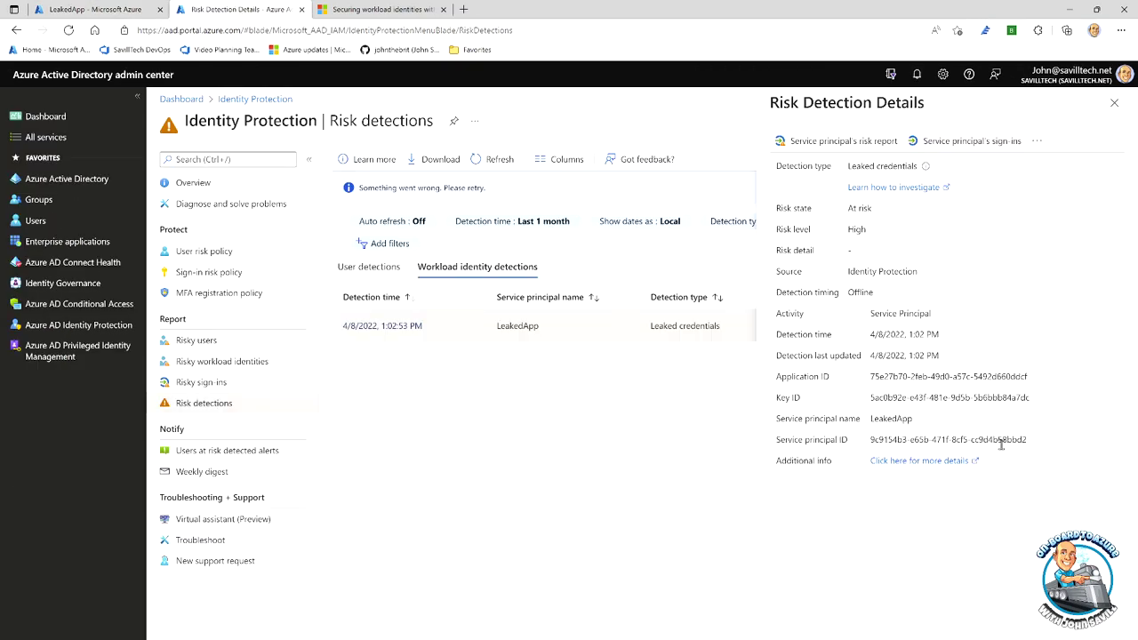
click(904, 462)
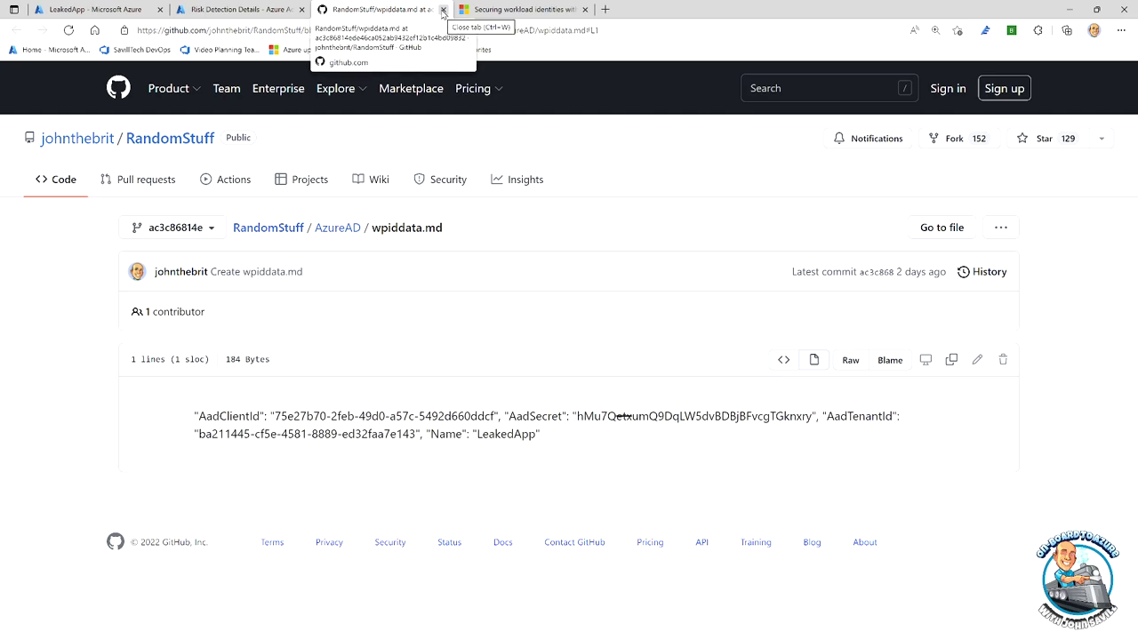
click(443, 12)
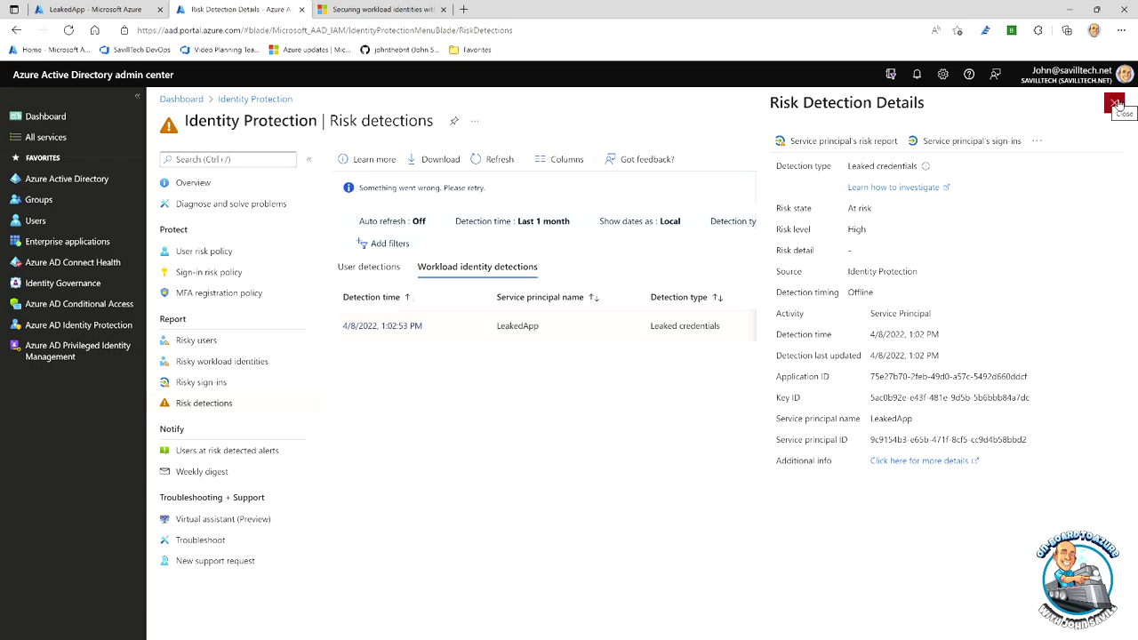
click(1037, 141)
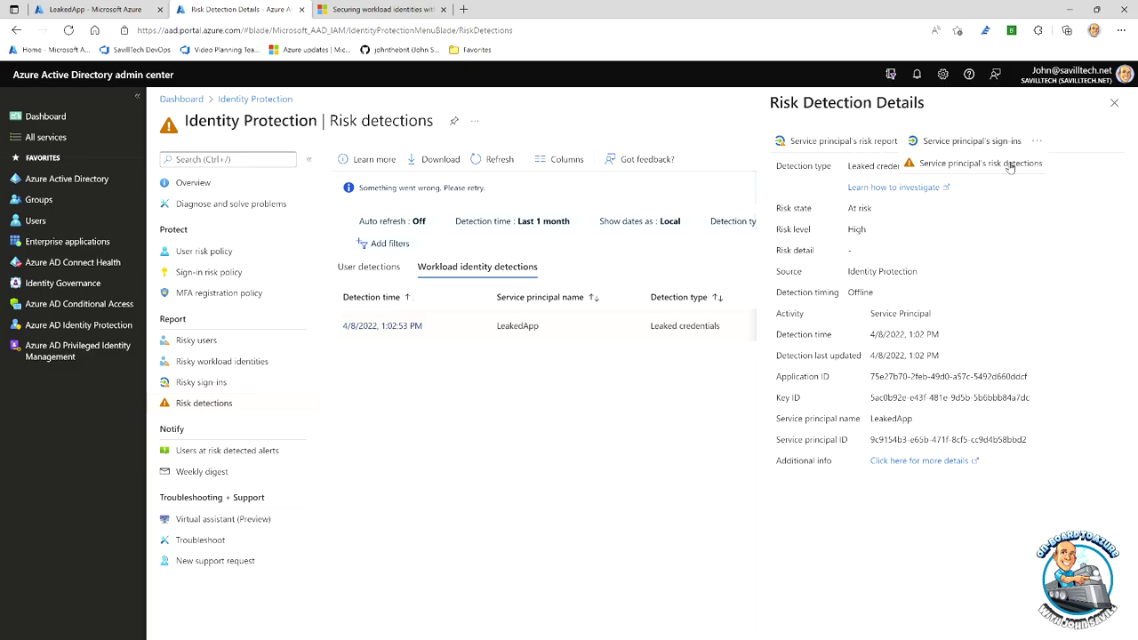
click(1115, 104)
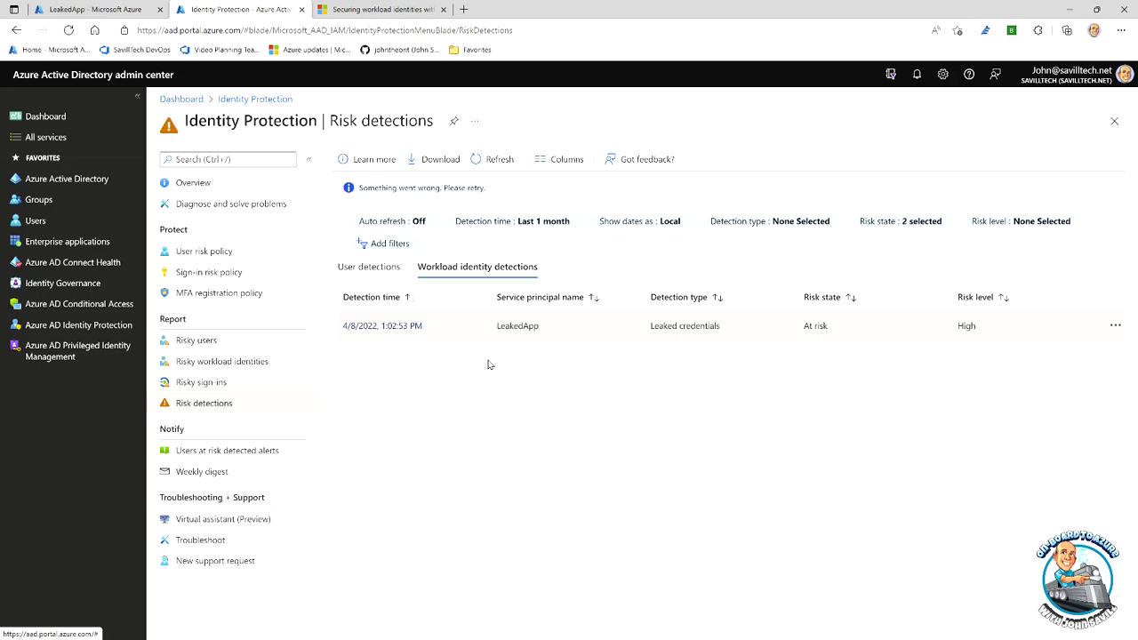
Open LeakedApp's details in the risky workload identities report and review its risk history and basic info.
click(222, 370)
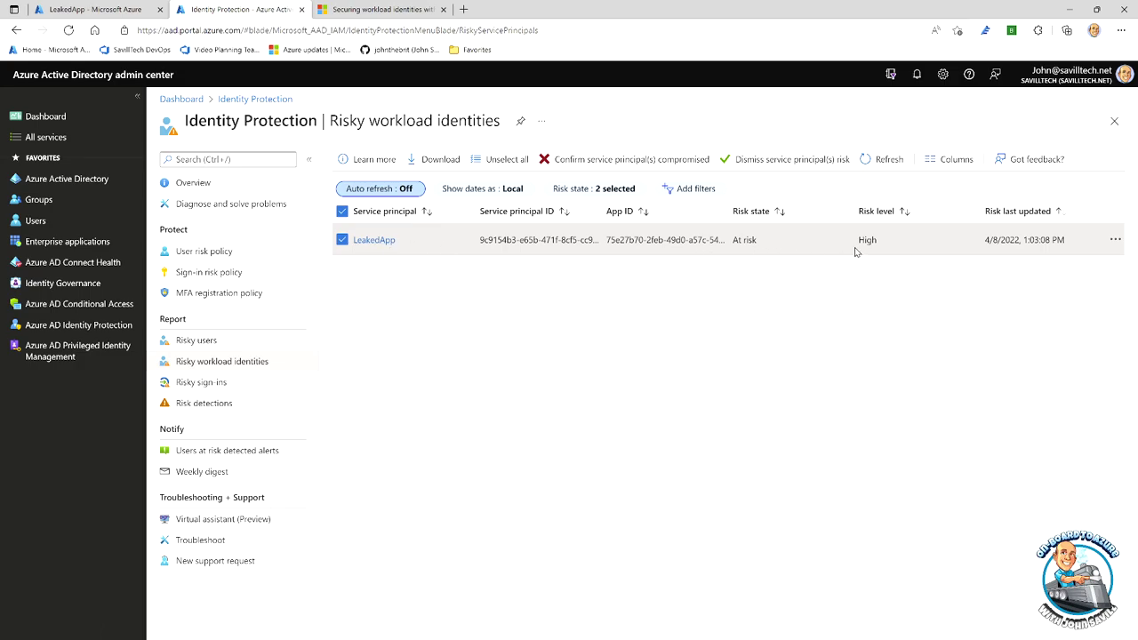
click(364, 241)
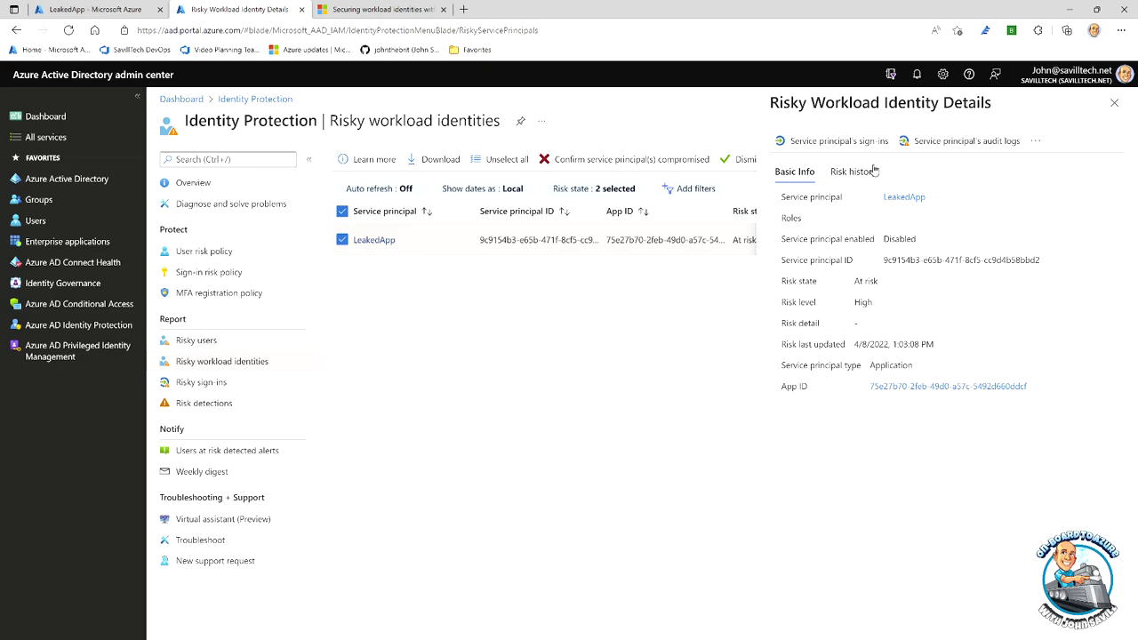
click(856, 172)
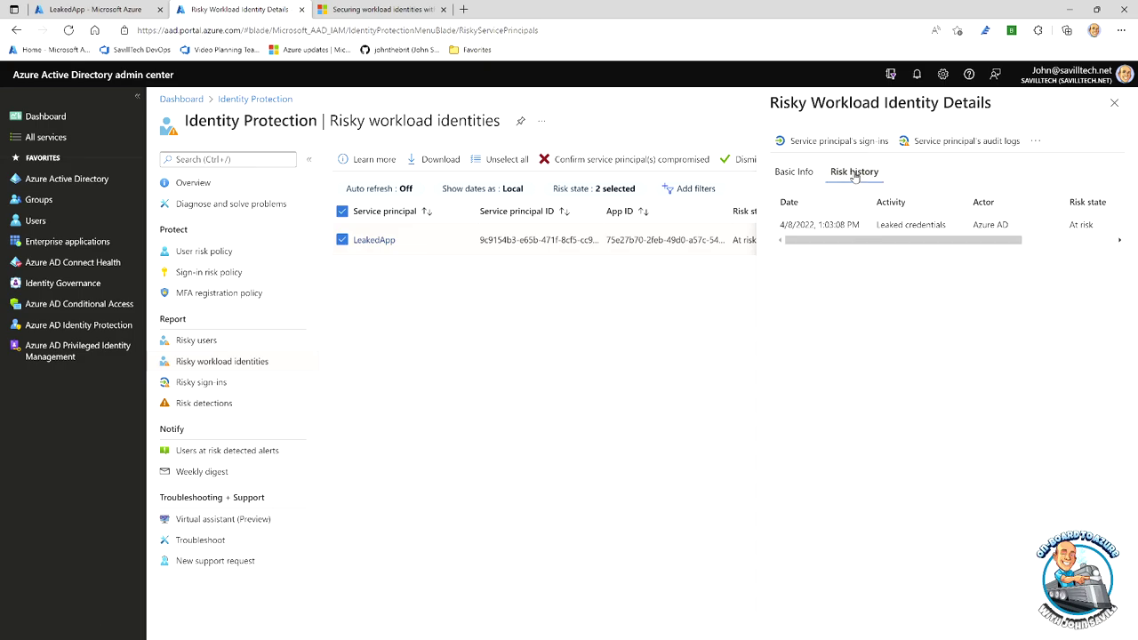
click(791, 174)
Show the additional actions for the risky LeakedApp identity, box "Confirm service principal compromised", then close the details without applying any action.
click(1038, 142)
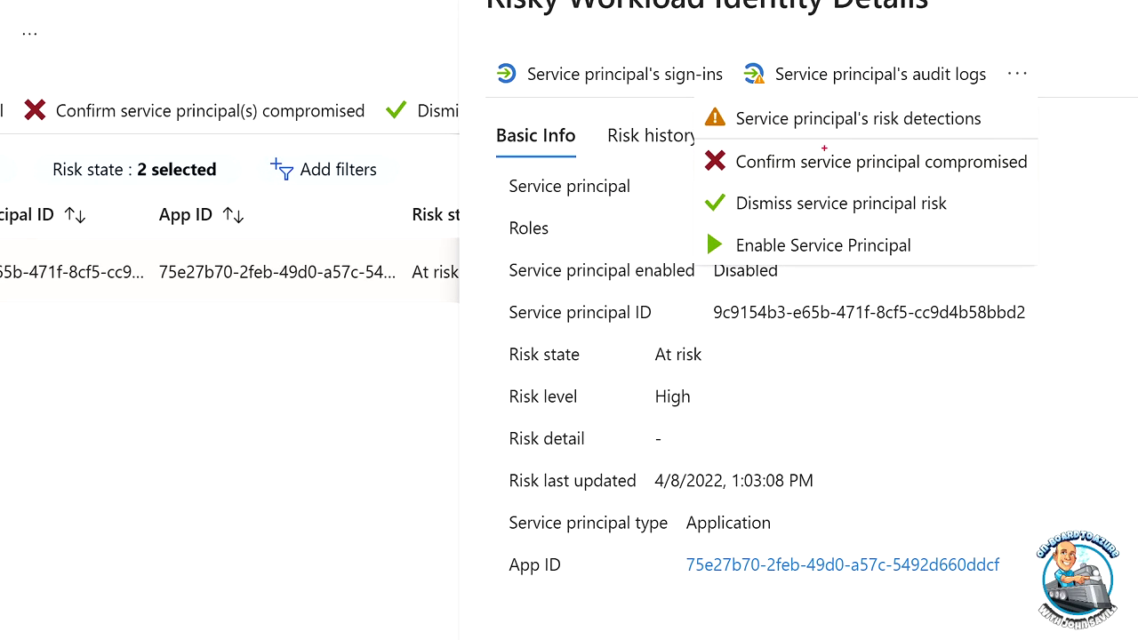
mouse_move(698, 145)
mouse_down()
mouse_move(1087, 178)
mouse_move(1034, 176)
mouse_up()
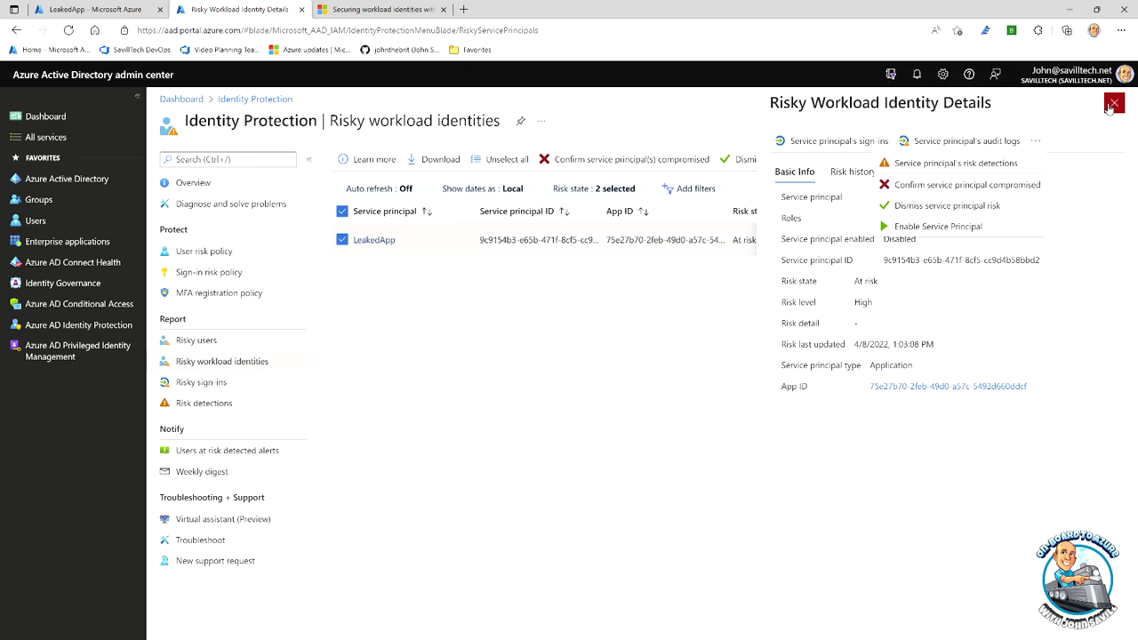
click(1112, 105)
click(1112, 105)
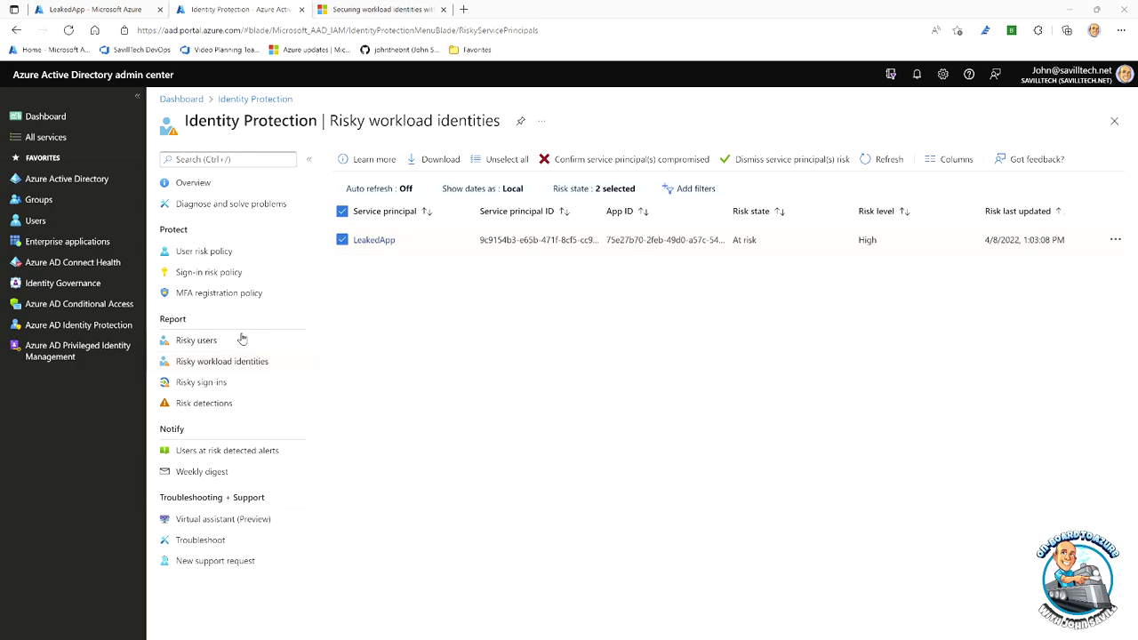
Open SavillTech's diagnostic settings, review the log categories and destinations available for a new diagnostic setting, and close it without saving.
click(89, 8)
click(247, 104)
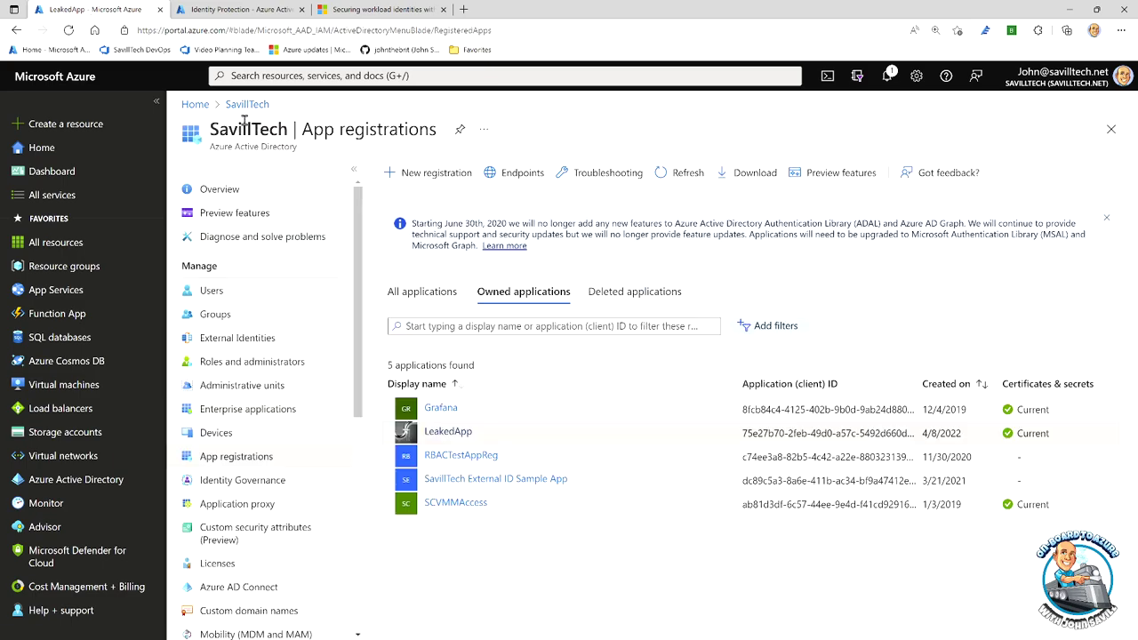
scroll(260, 263, down, 3)
scroll(260, 263, down, 2)
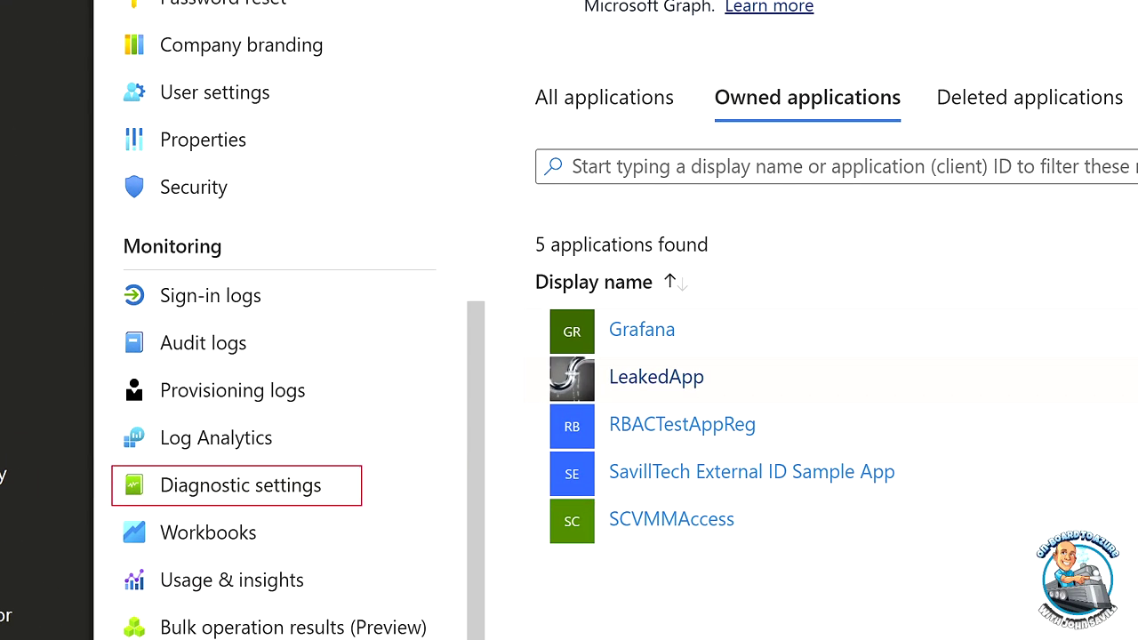
click(274, 498)
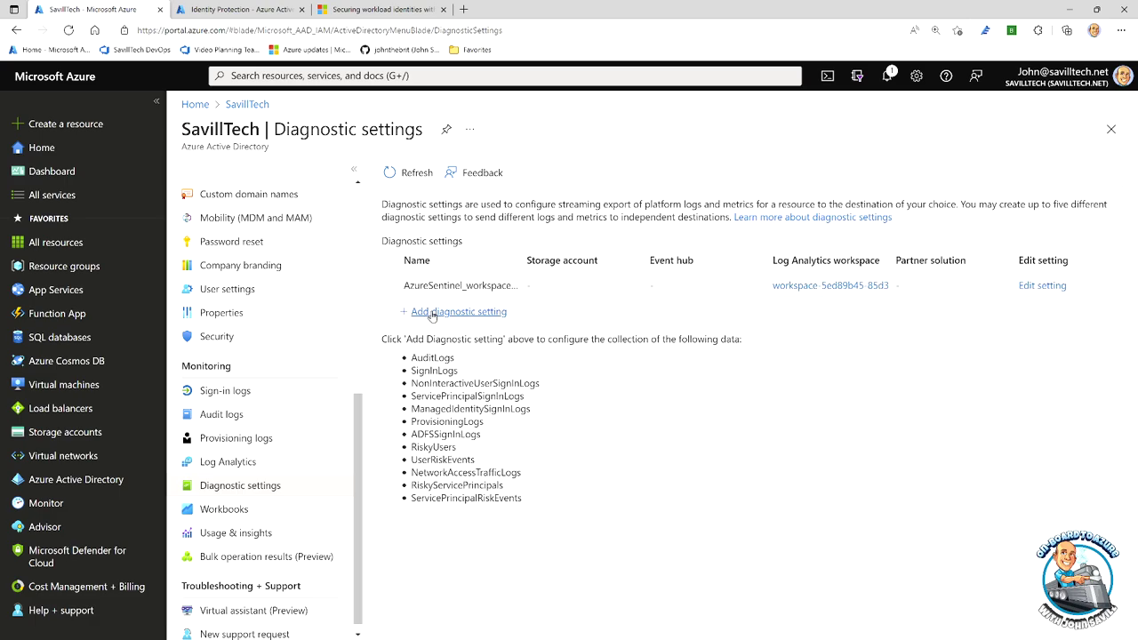
click(433, 312)
scroll(442, 352, down, 2)
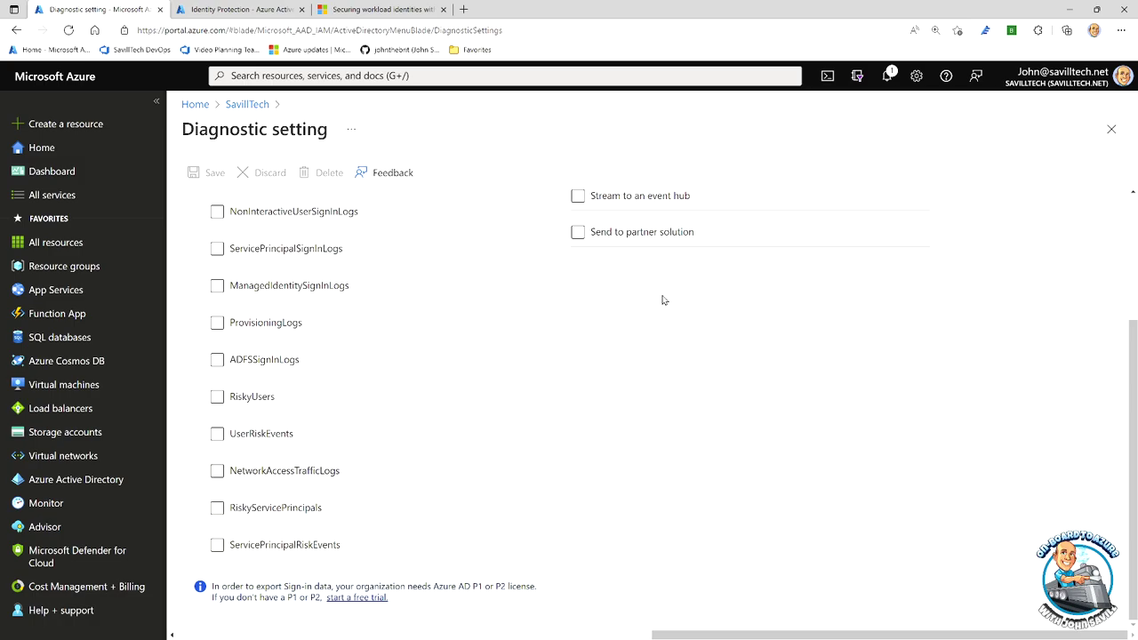
click(1112, 131)
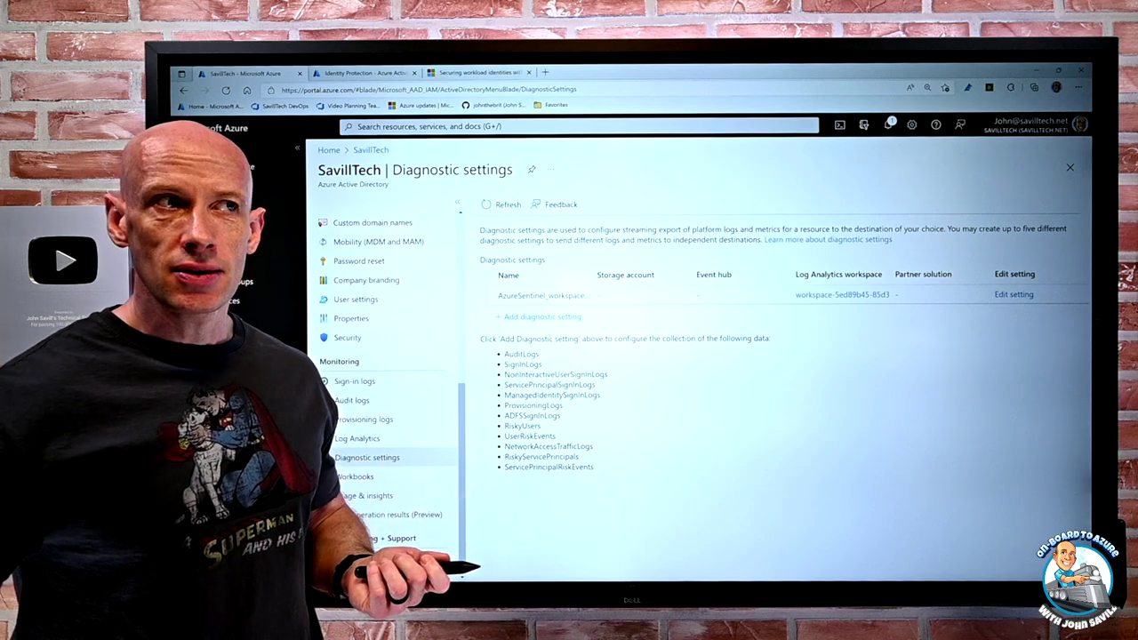
Switch to the Workload Identity Protection board in Microsoft Whiteboard and handwrite "Conditional Access" in dark red ink beside the Azure AD diagram.
key(super+Tab)
click(719, 329)
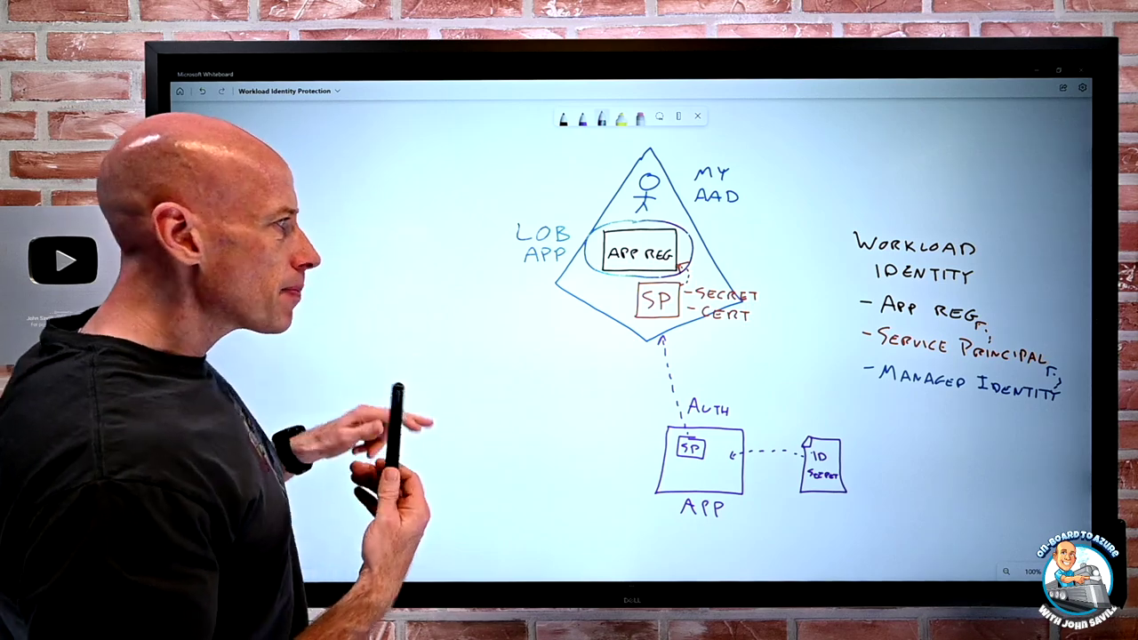
click(601, 118)
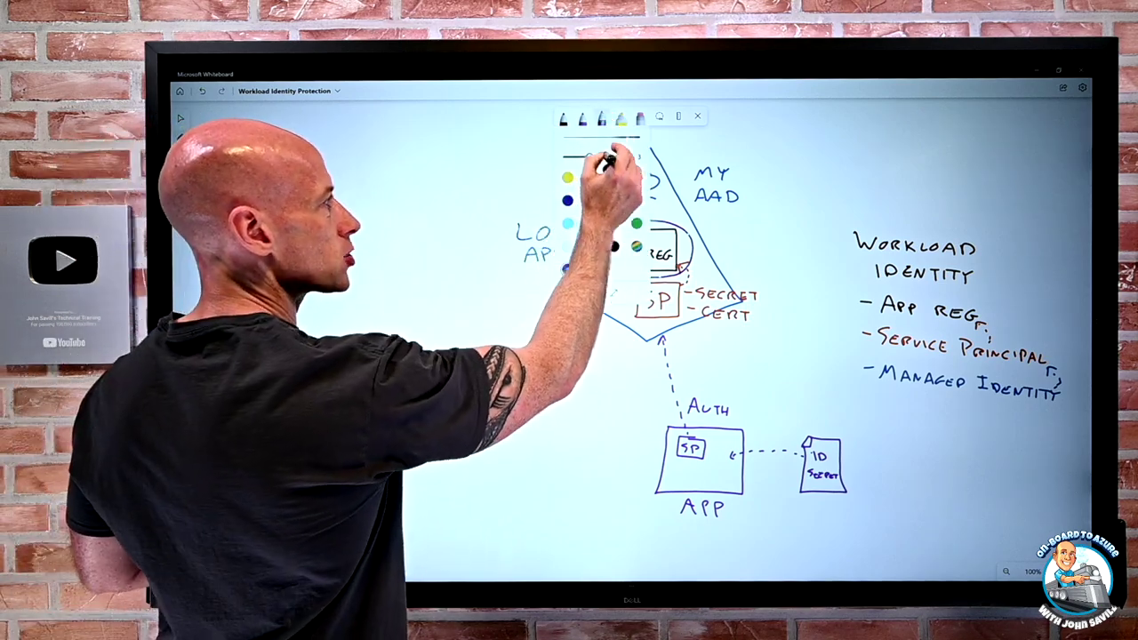
click(601, 124)
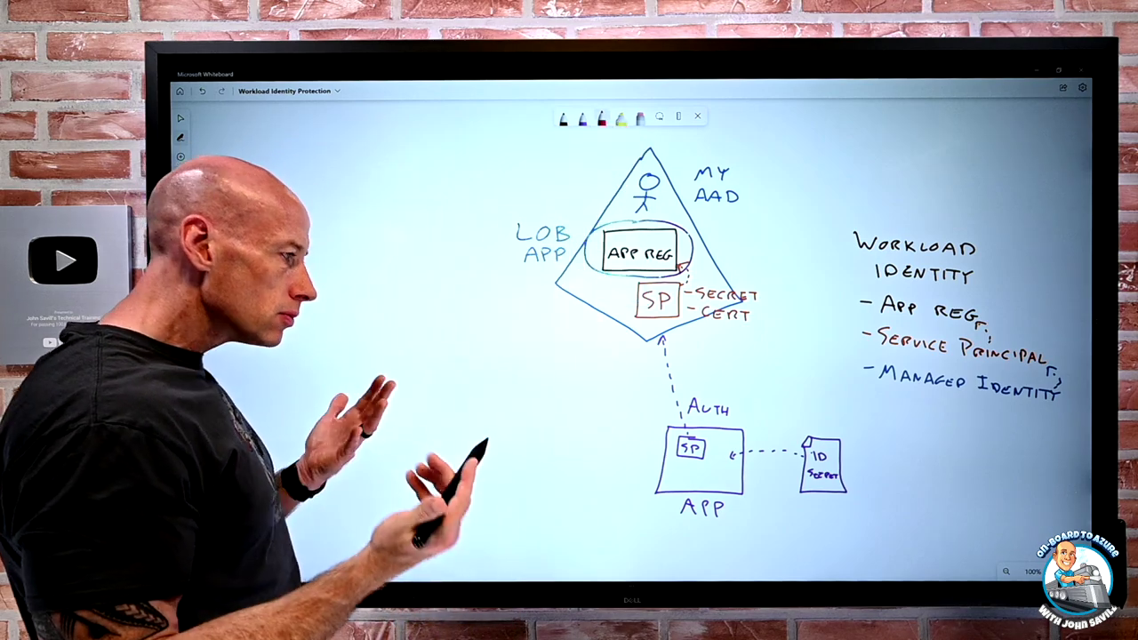
mouse_move(402, 284)
mouse_down()
mouse_move(395, 304)
mouse_move(534, 306)
mouse_up()
drag(415, 338, 494, 337)
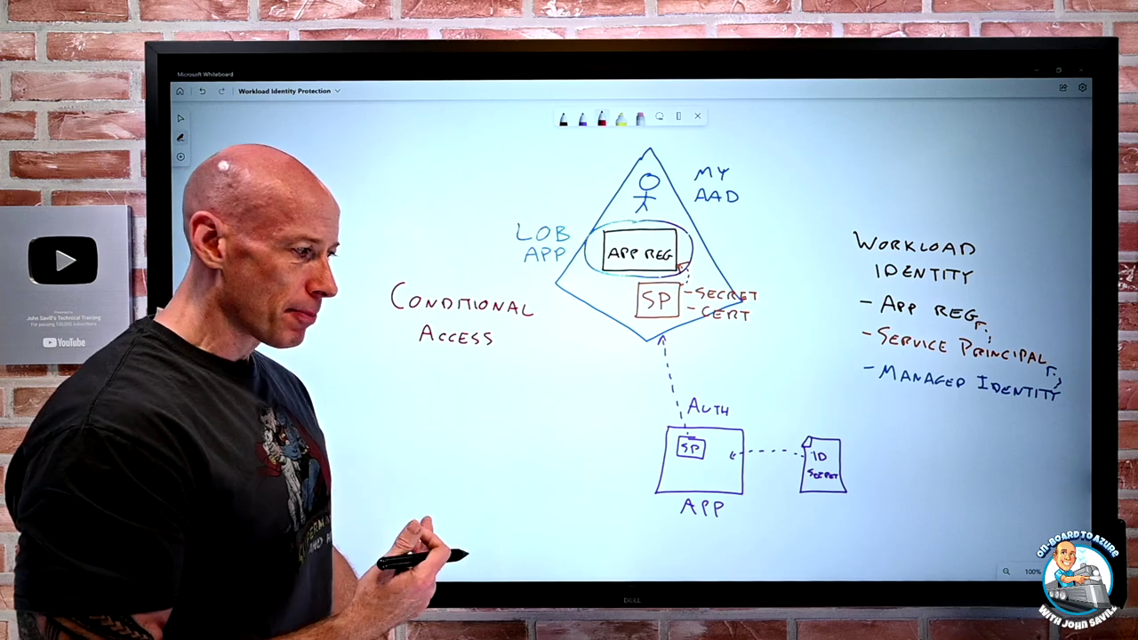
Draw a box labelled "Block" below the Conditional Access heading and write "- Location" under the heading.
mouse_move(395, 445)
mouse_down()
mouse_move(427, 416)
mouse_move(434, 452)
mouse_move(517, 455)
mouse_move(480, 414)
mouse_move(437, 407)
mouse_up()
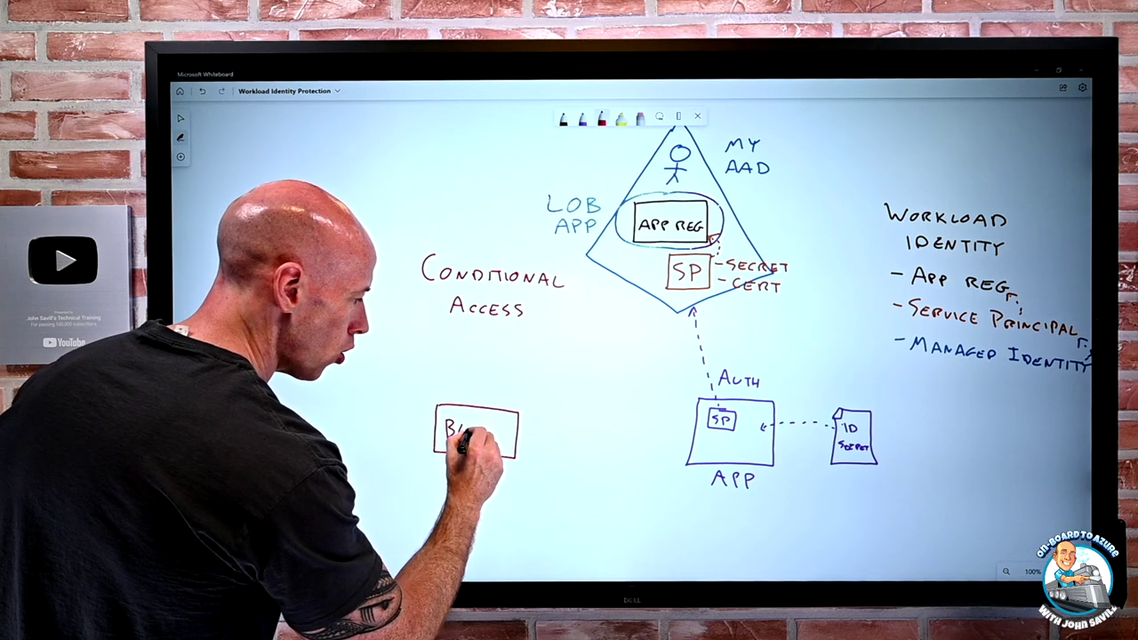
drag(481, 437, 506, 444)
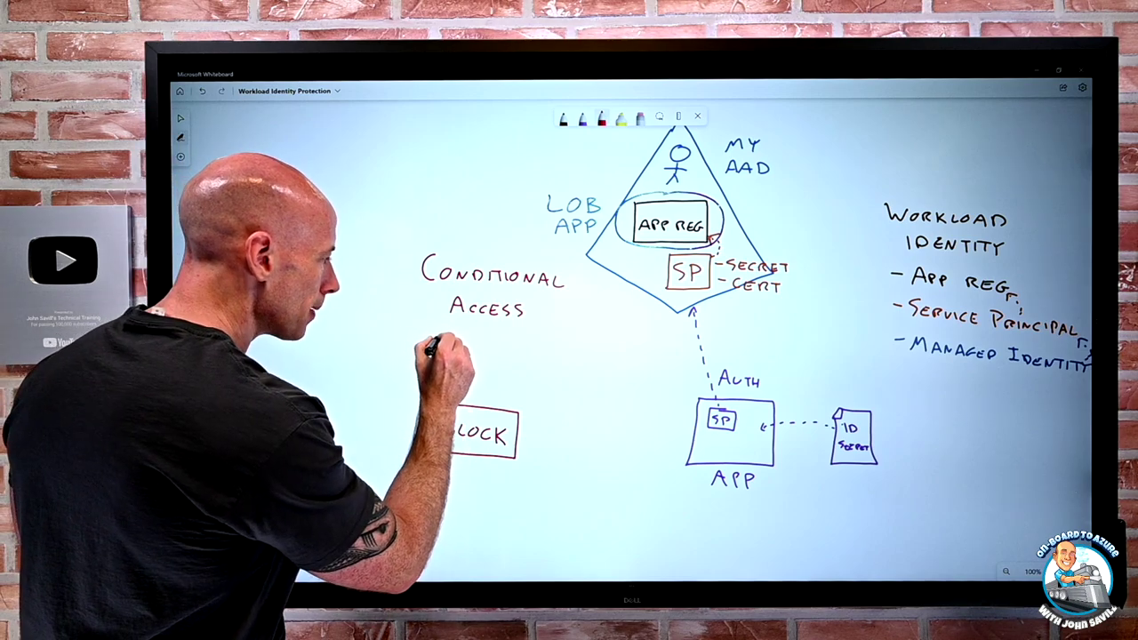
mouse_move(438, 341)
mouse_down()
mouse_move(516, 355)
mouse_move(538, 342)
mouse_up()
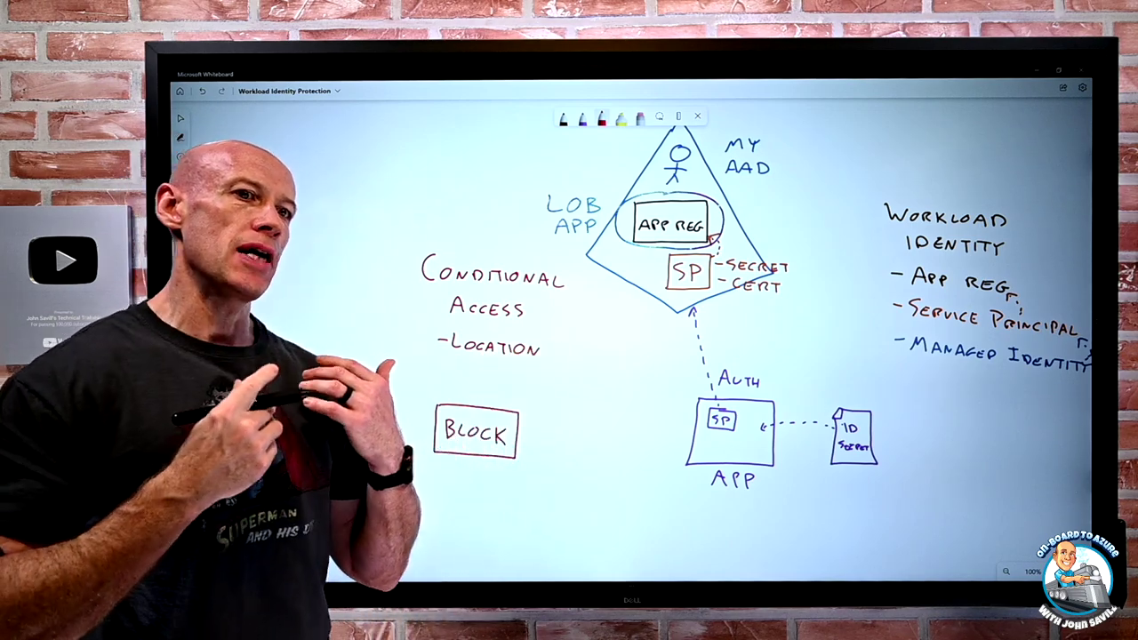
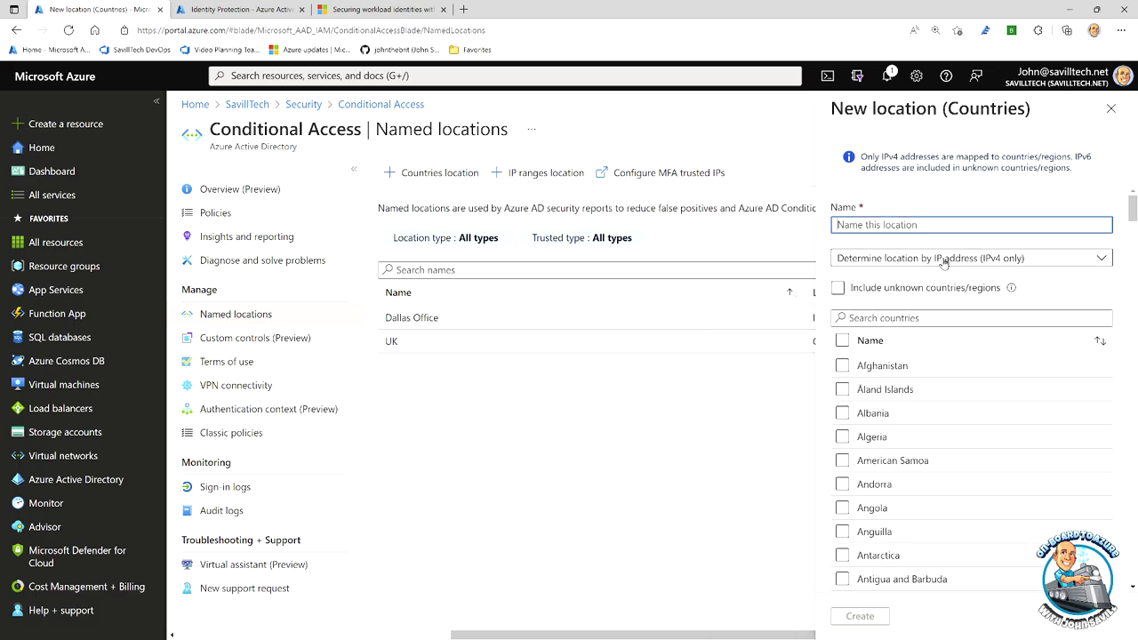
Review how a countries location is determined and what an IP ranges location needs, closing both new named location forms without creating anything.
click(944, 264)
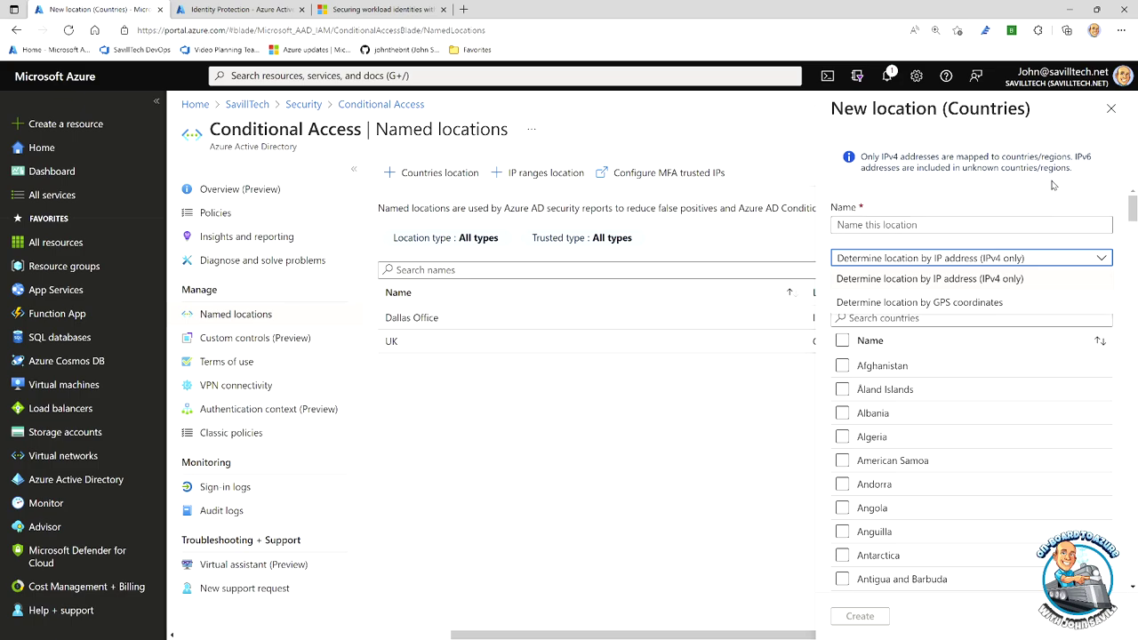
click(1110, 109)
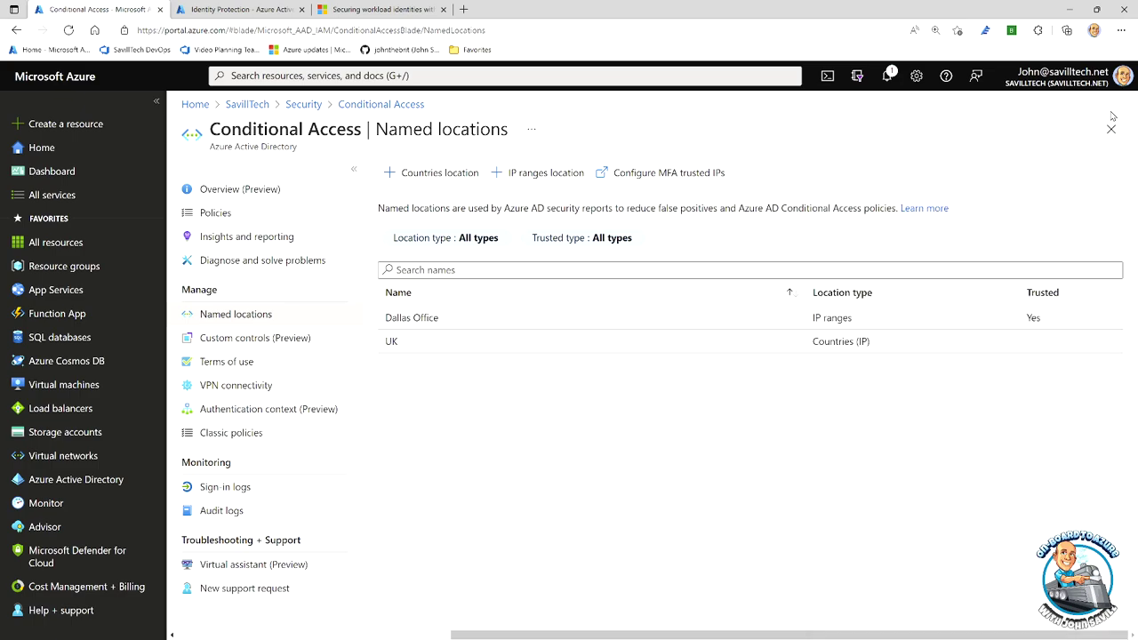
click(523, 177)
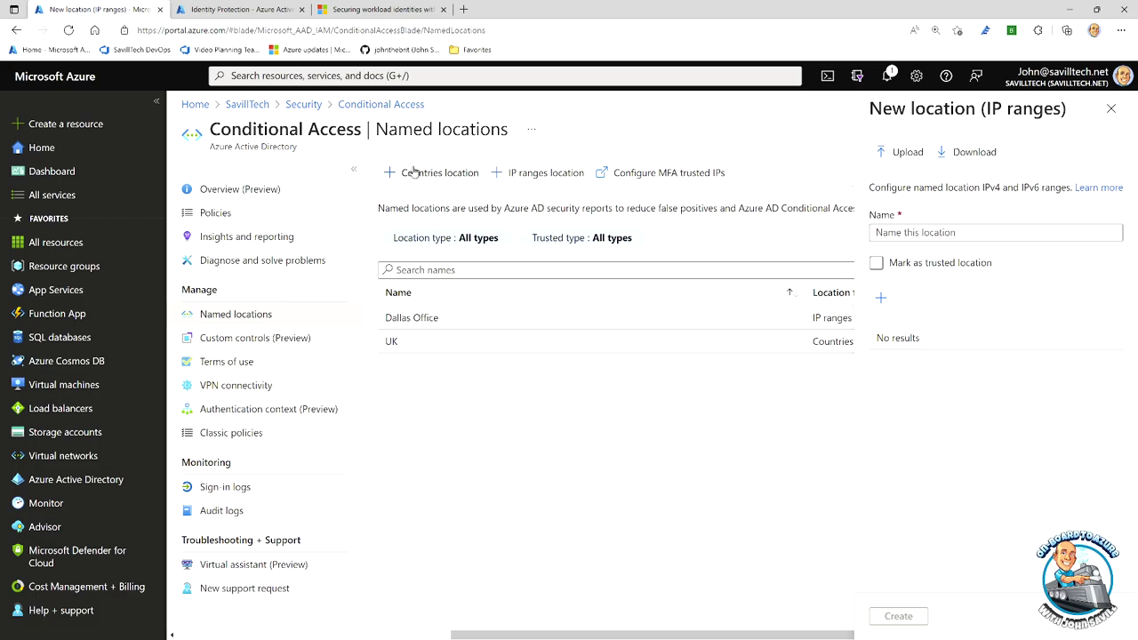
click(1112, 111)
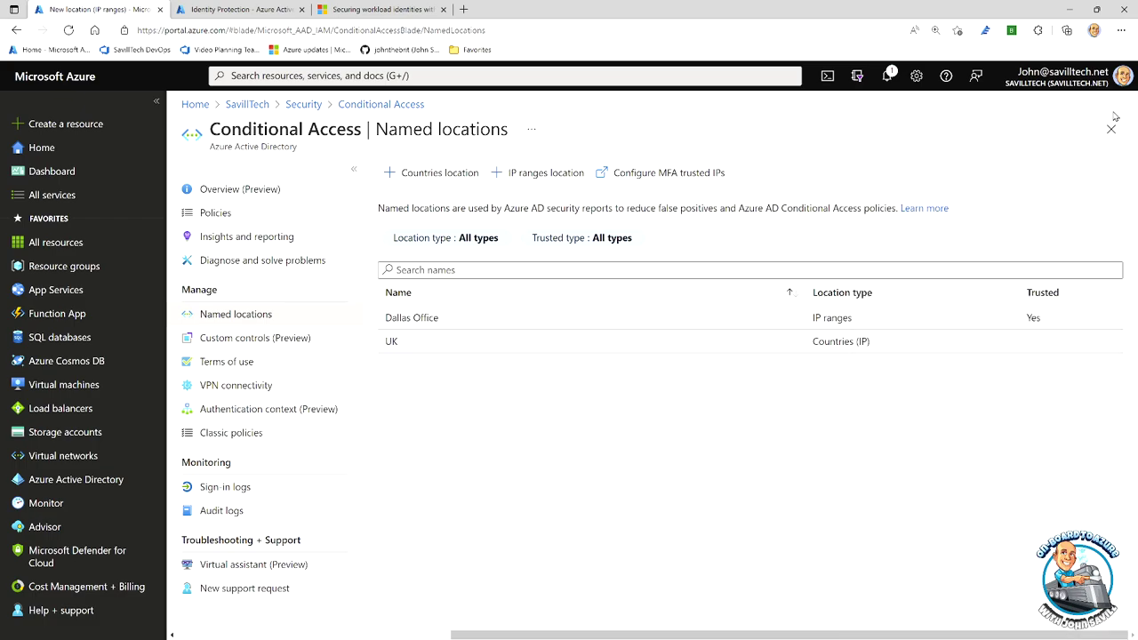
Start a new Conditional Access policy for workload identities, including all owned service principals and all cloud apps.
click(213, 213)
click(421, 172)
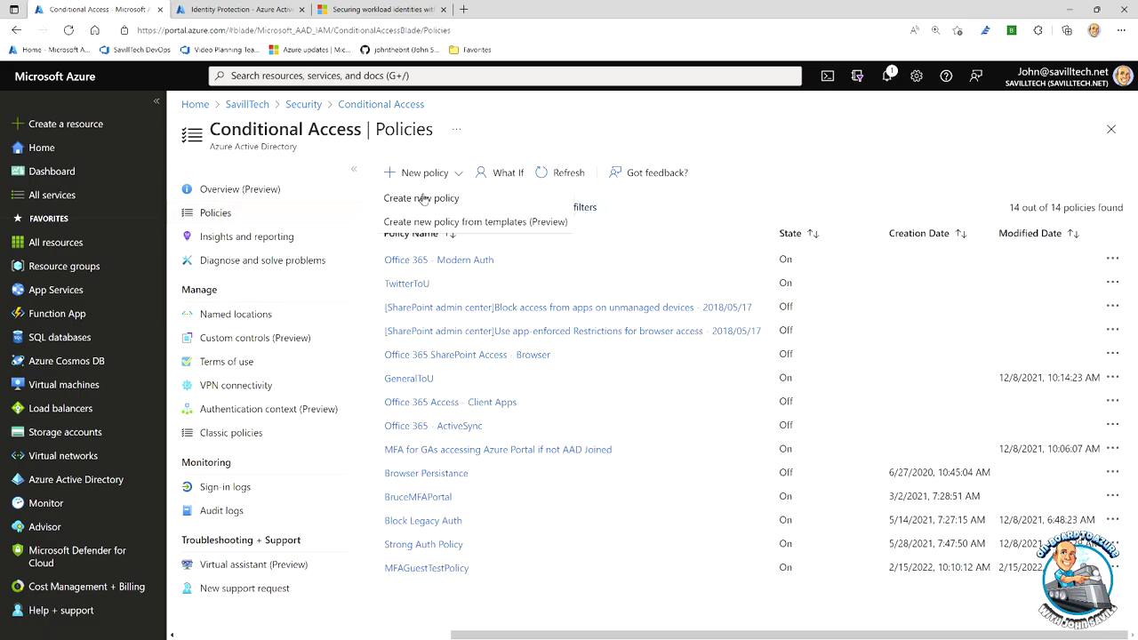
click(424, 199)
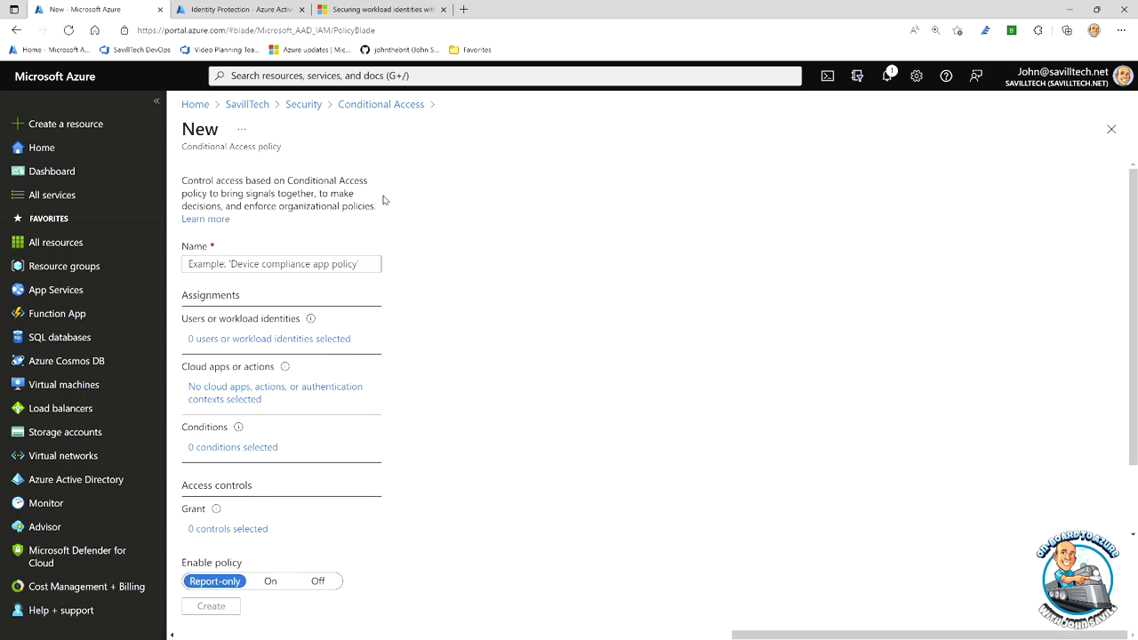
click(223, 339)
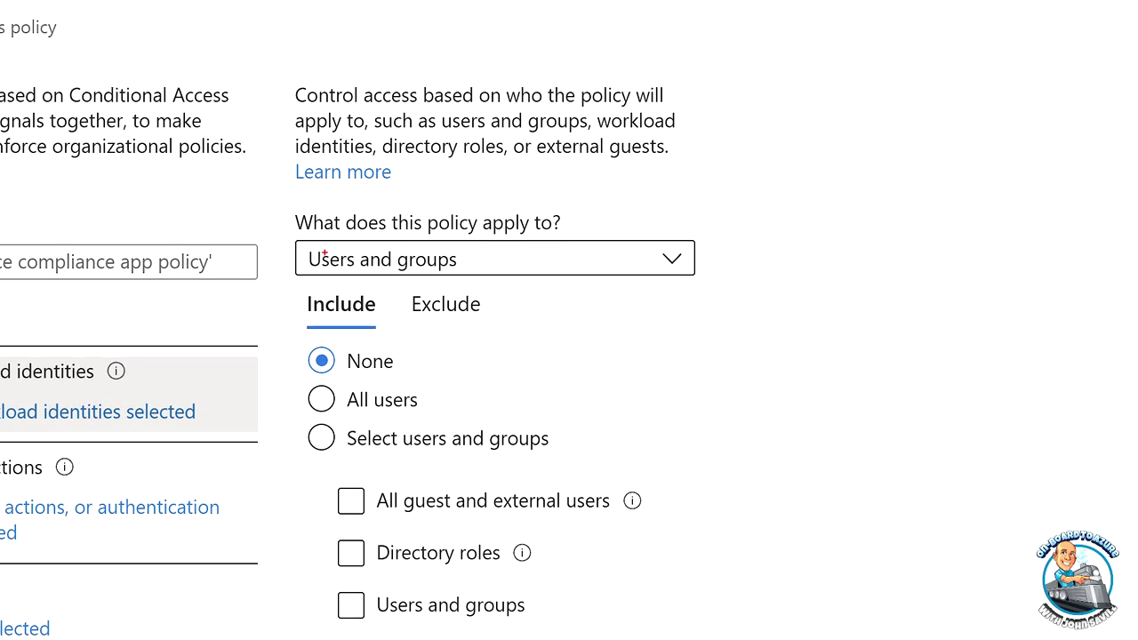
click(665, 264)
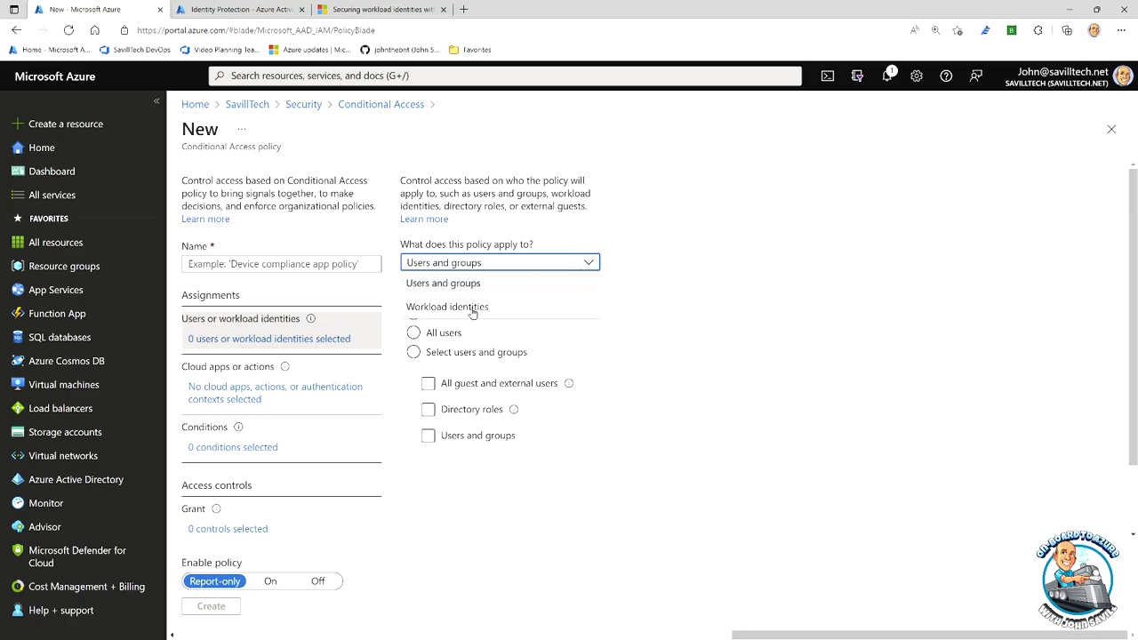
click(472, 307)
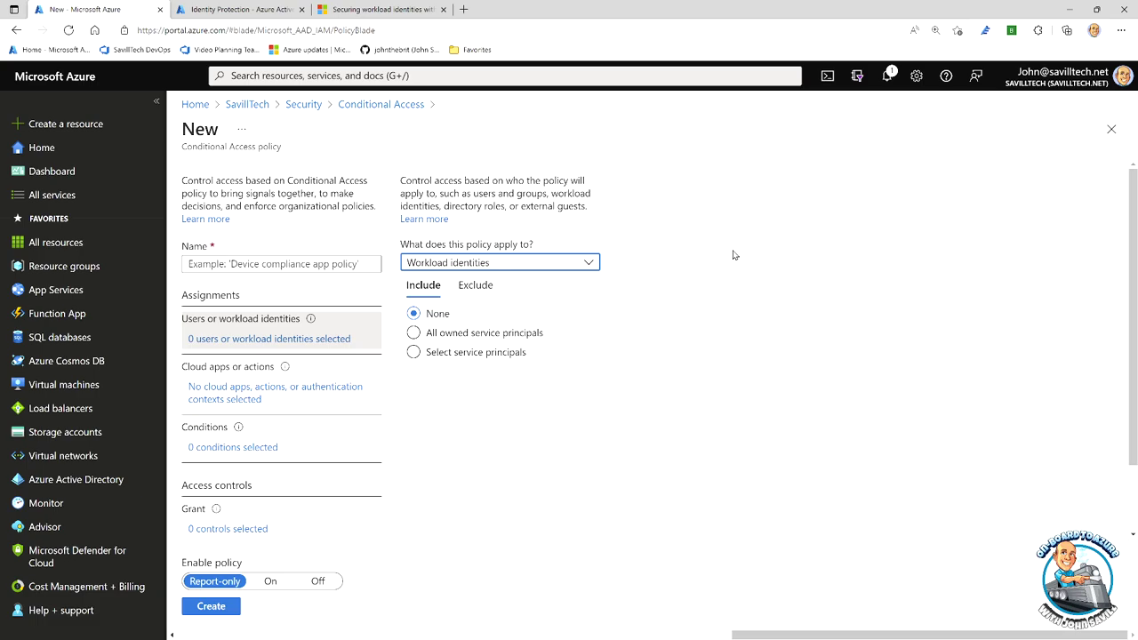
click(413, 334)
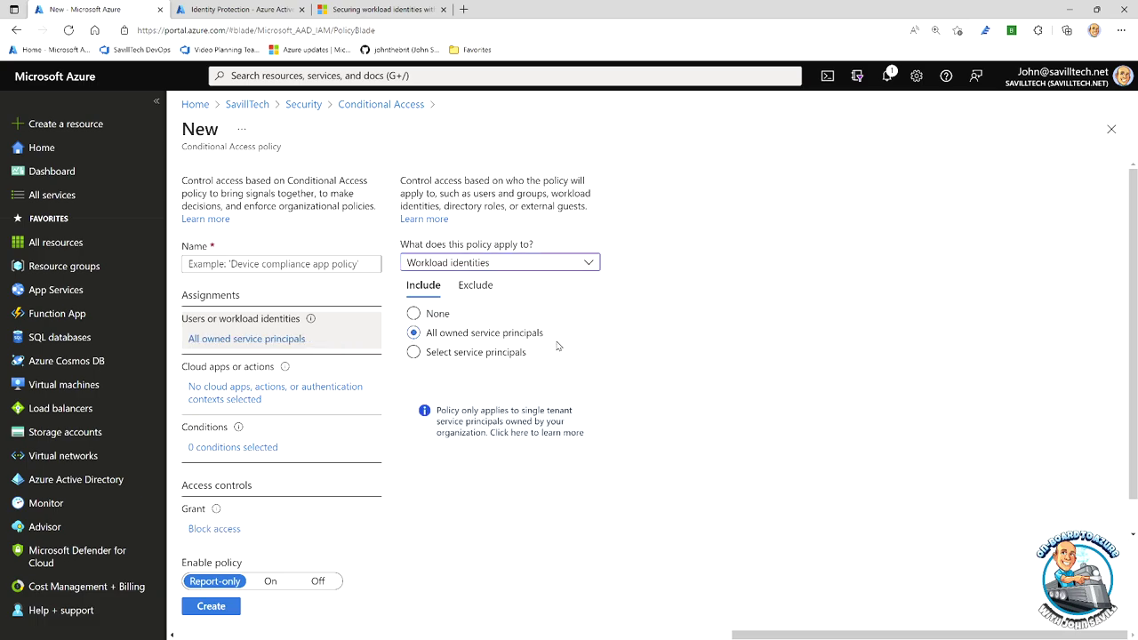
drag(555, 313, 247, 348)
click(240, 395)
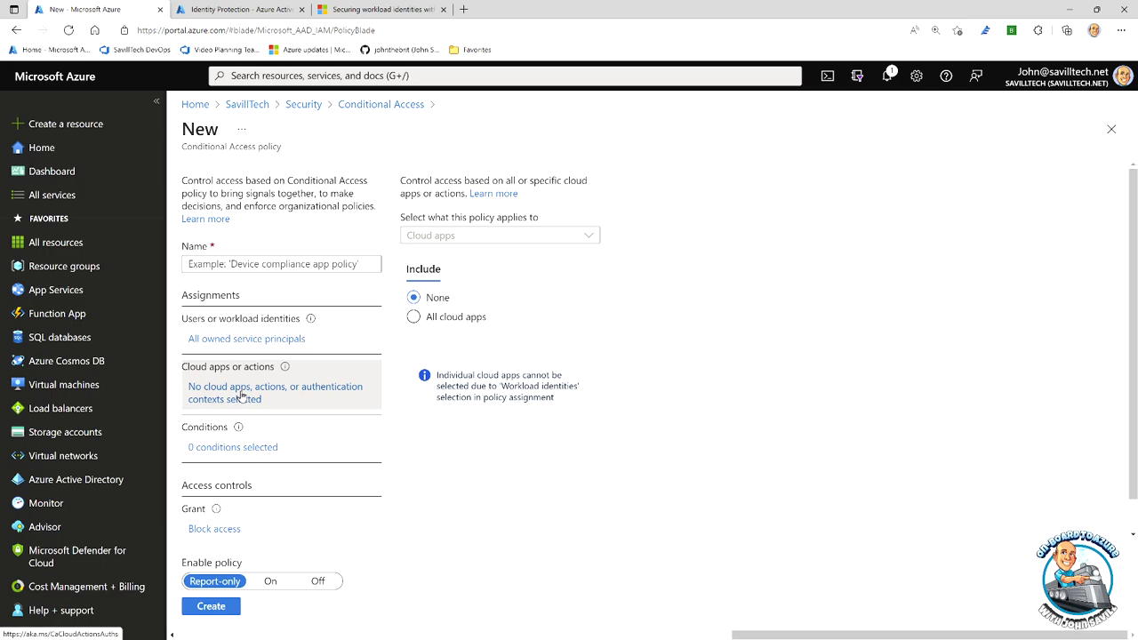
click(414, 319)
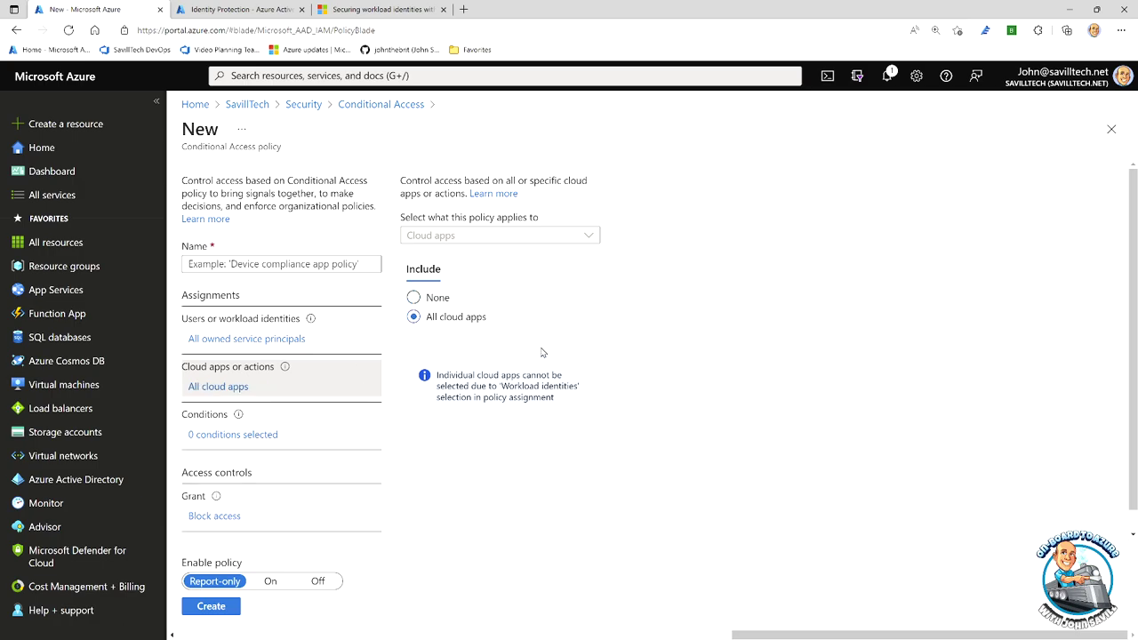
Configure the policy's location condition to include any location and exclude the Dallas Office named location.
click(224, 435)
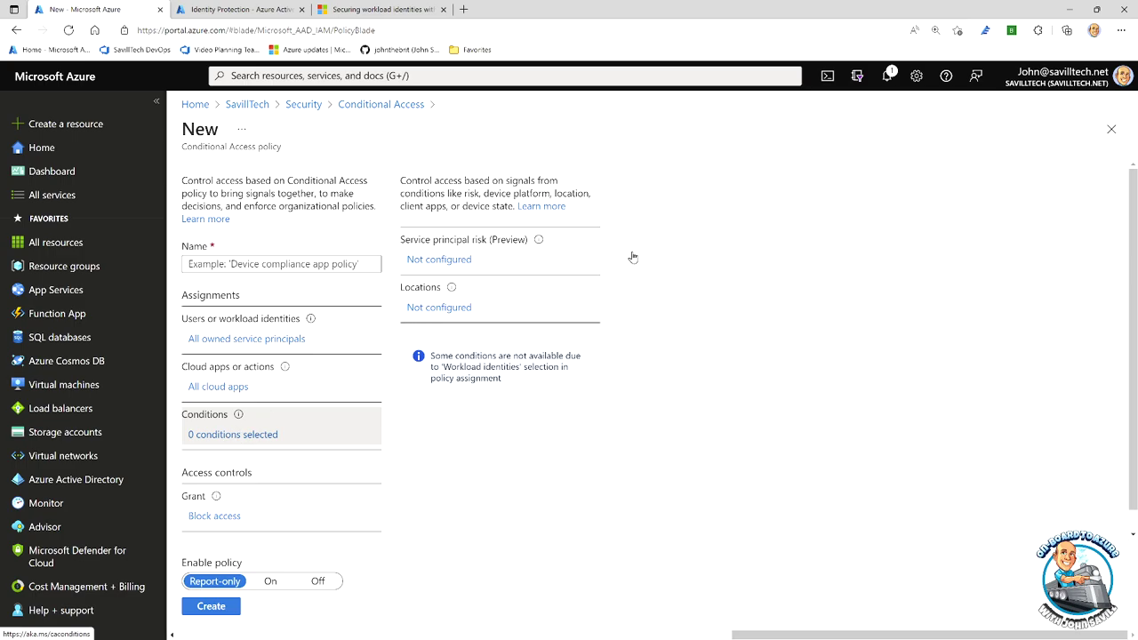
click(425, 310)
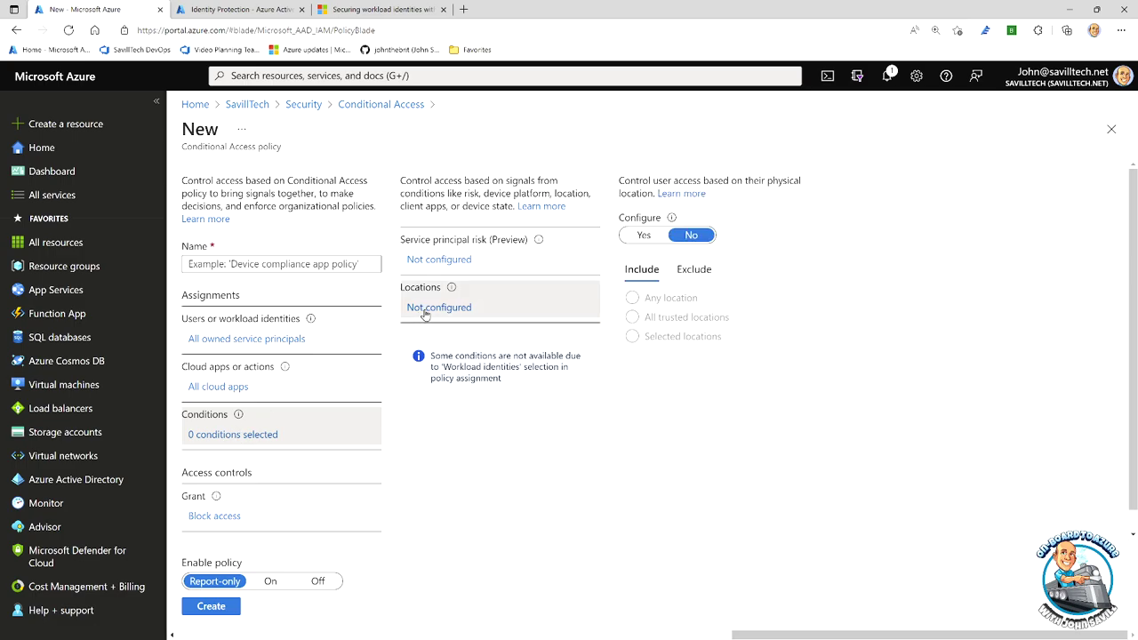
click(644, 236)
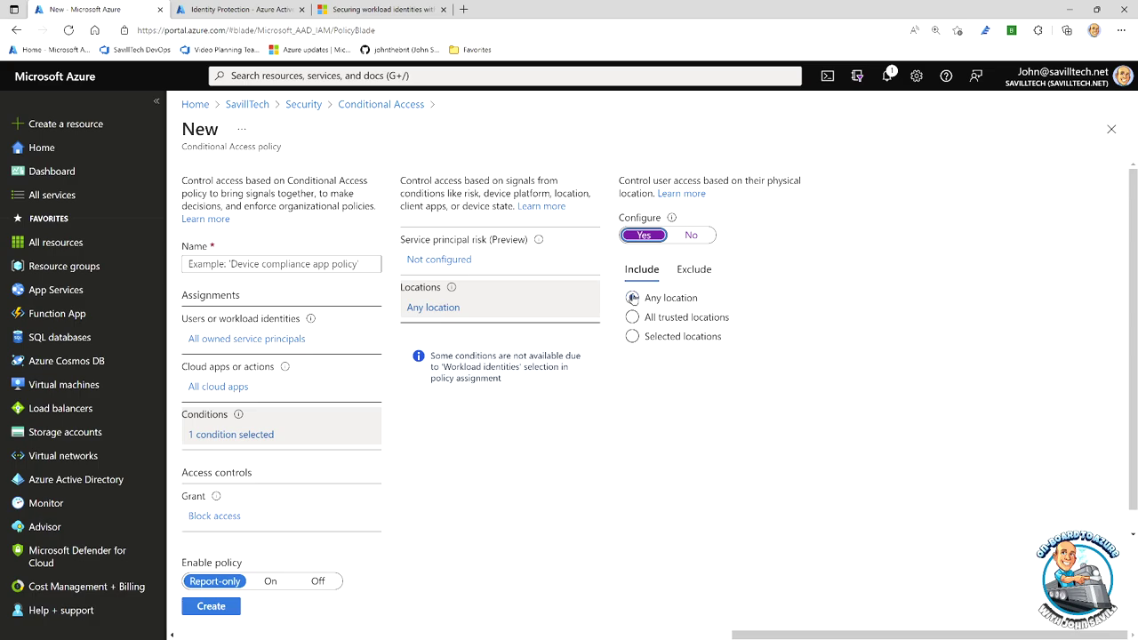
click(694, 271)
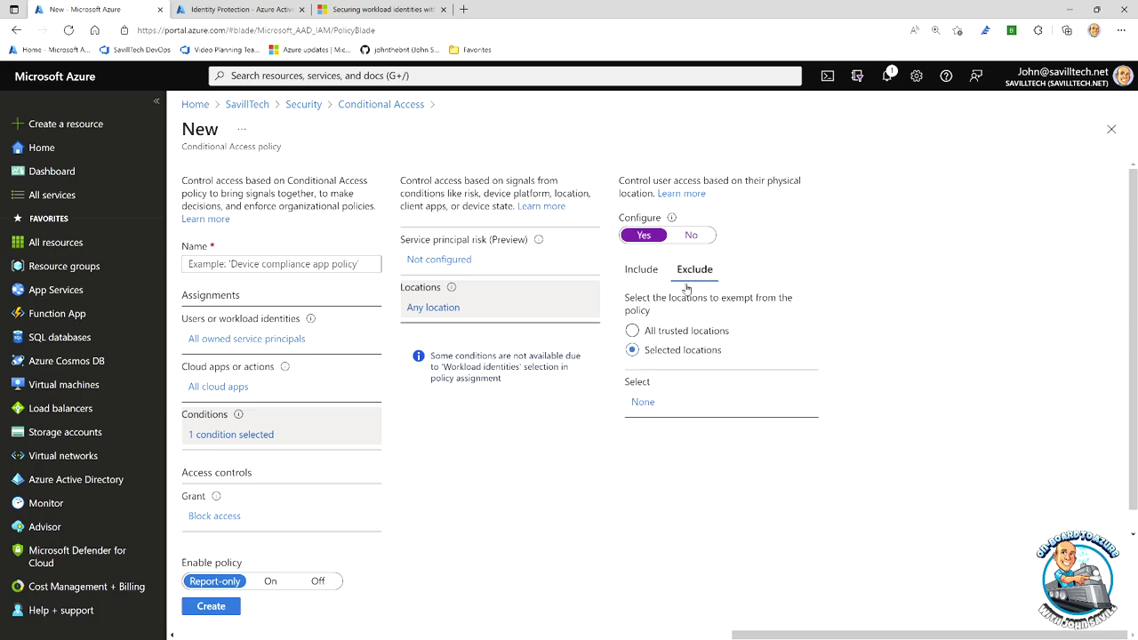
click(643, 402)
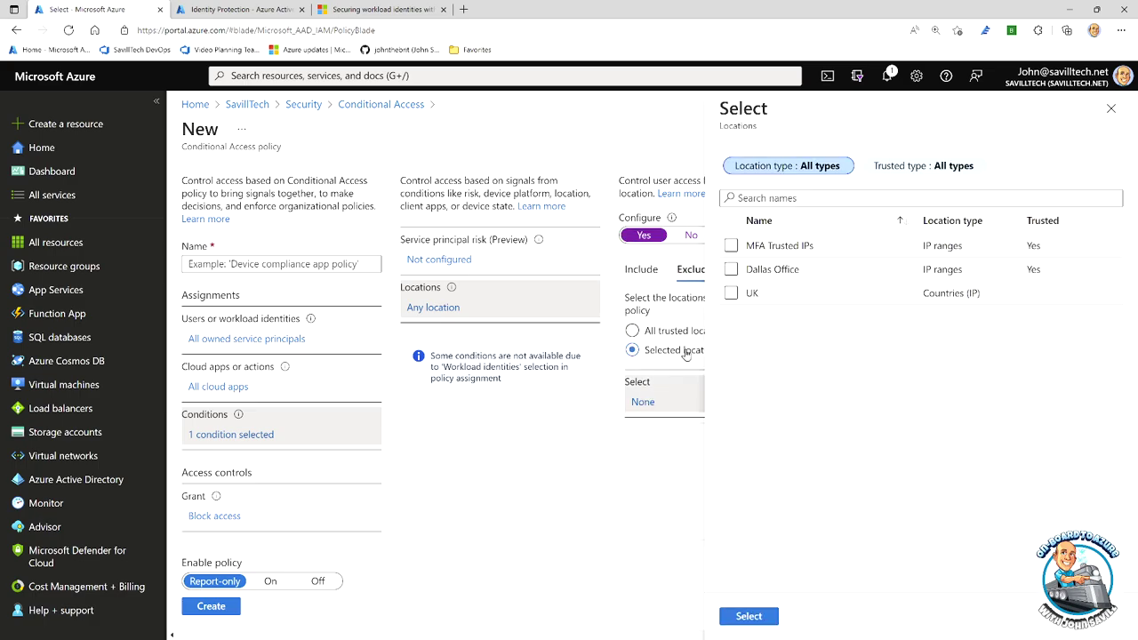
click(731, 270)
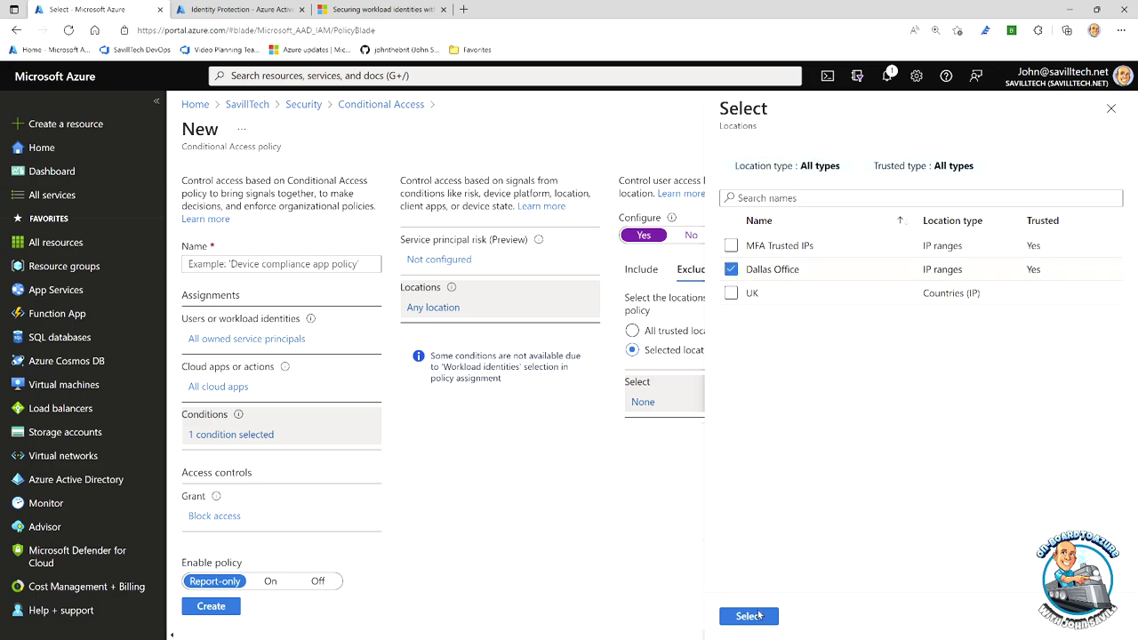
click(758, 617)
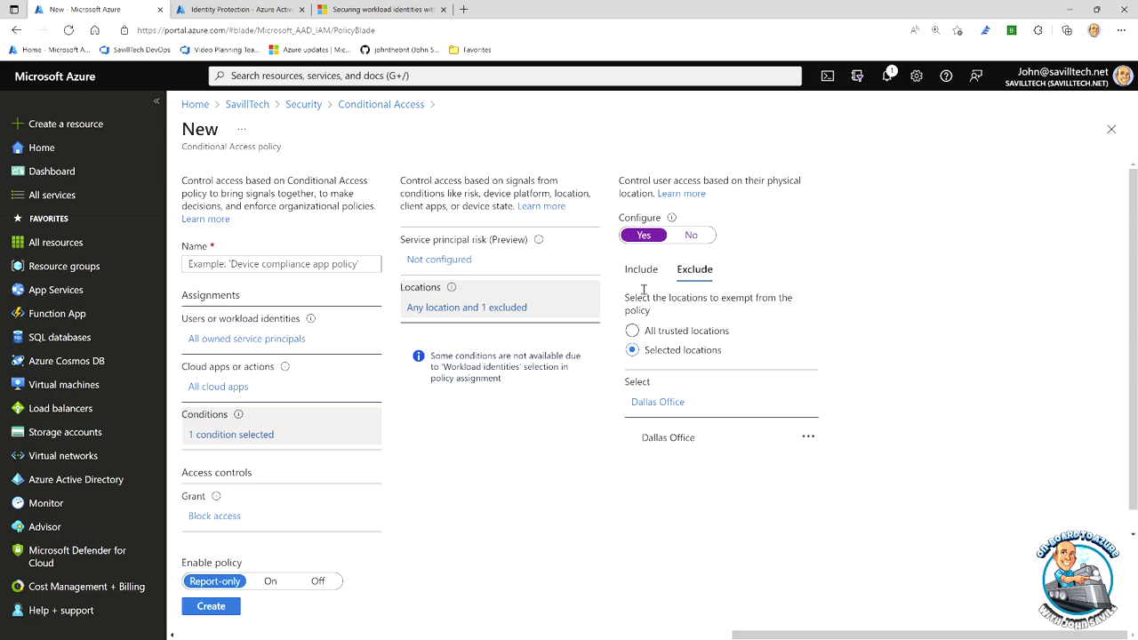
Add a service principal risk condition to the policy, enforcing it for the High risk level.
click(435, 260)
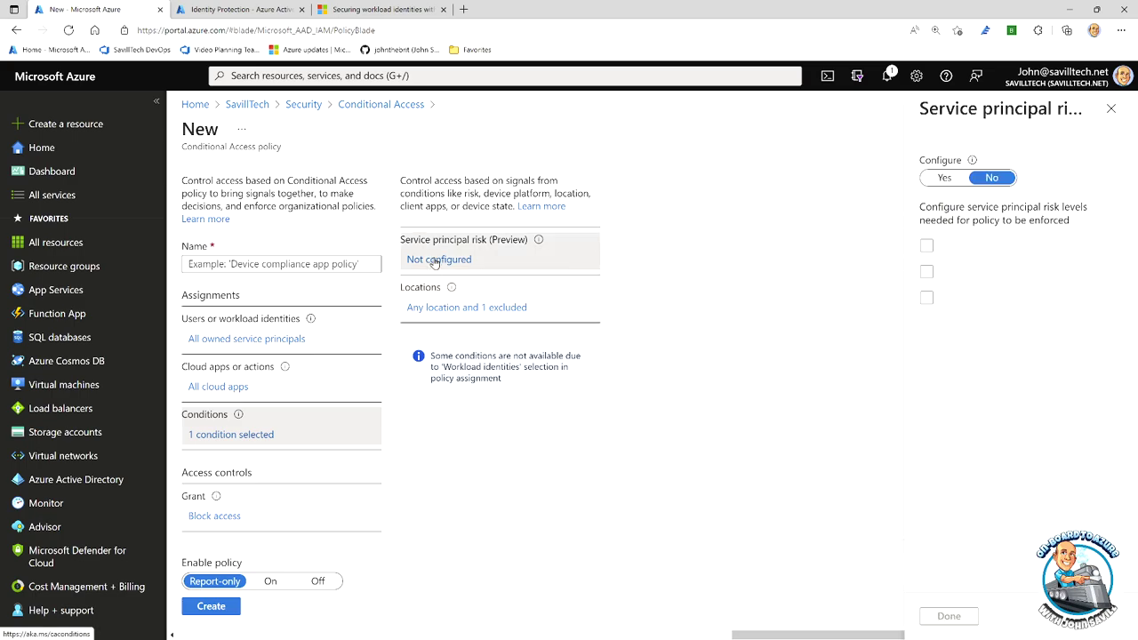
click(945, 178)
click(927, 246)
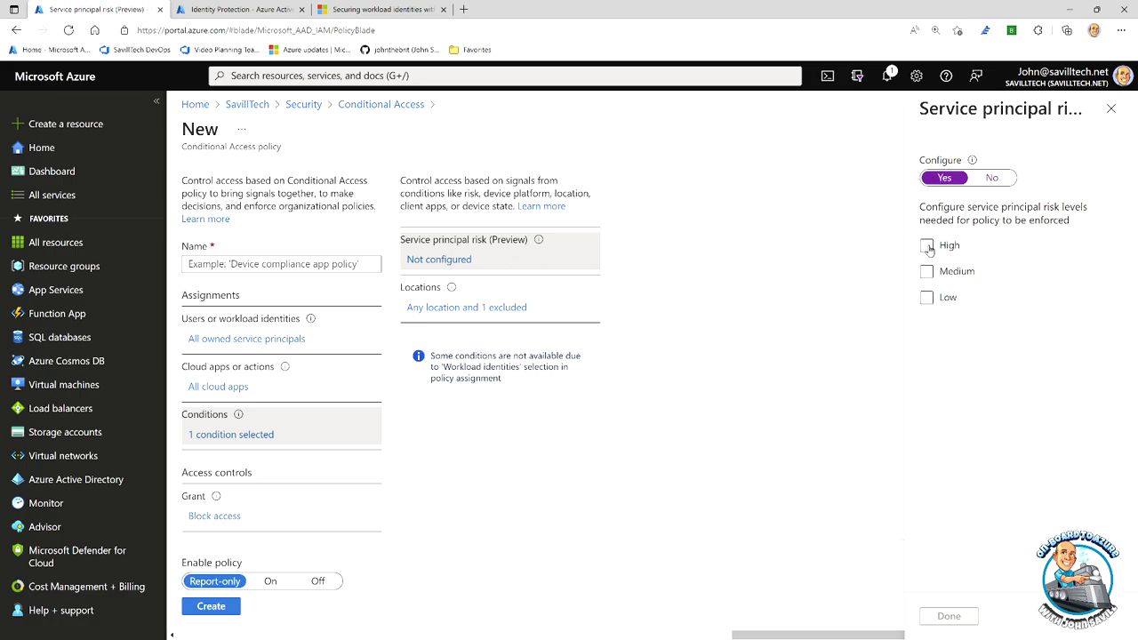
click(928, 247)
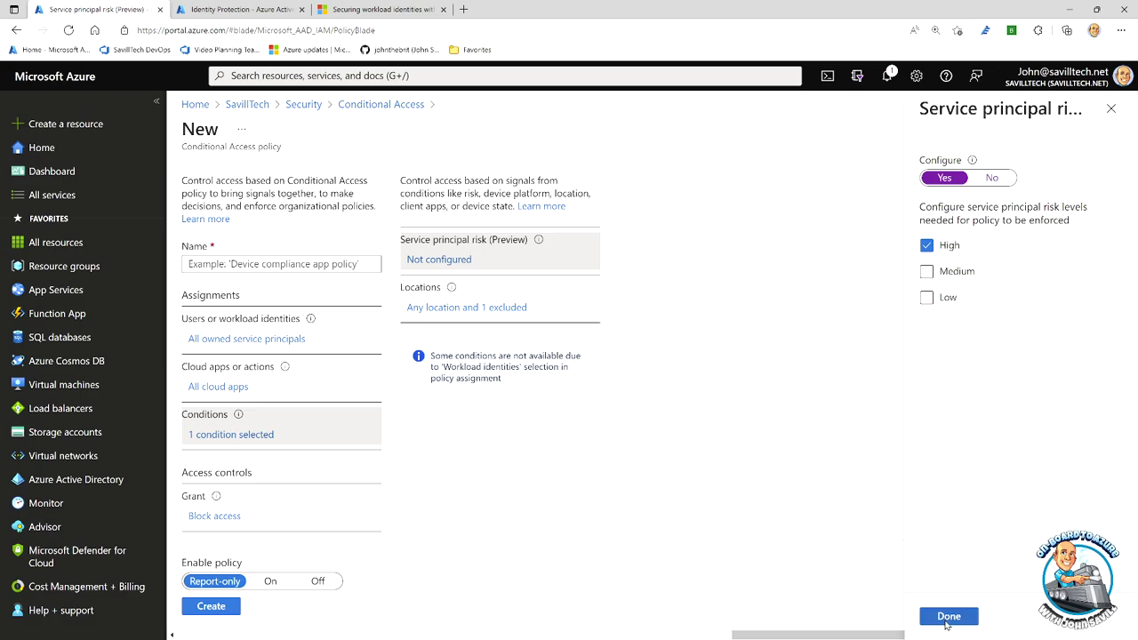
click(945, 616)
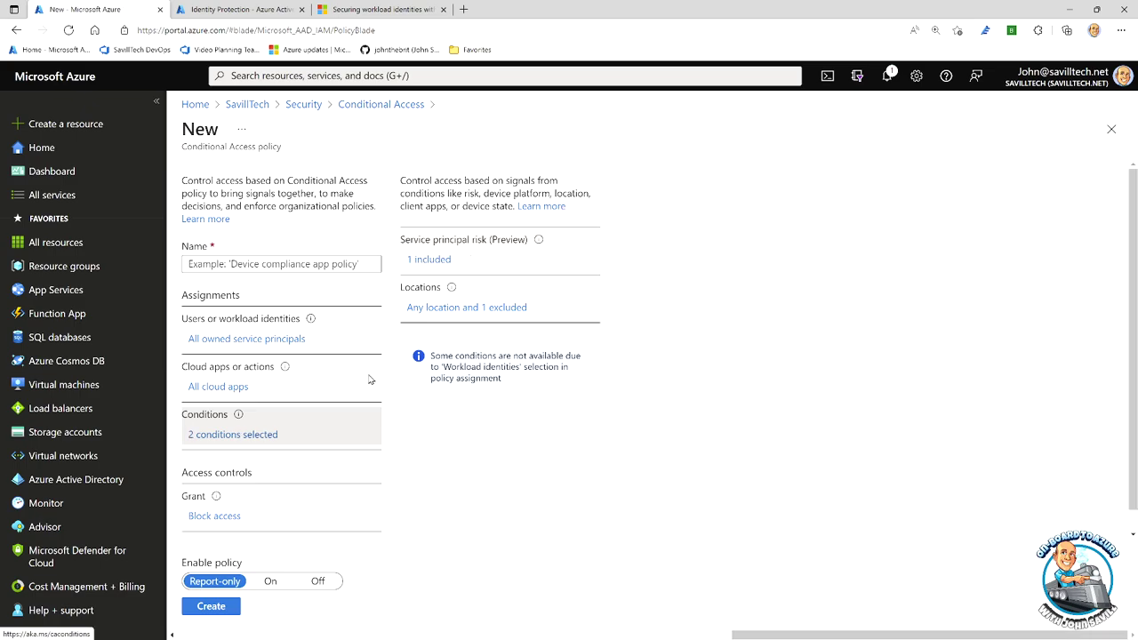
Review the policy's grant control, framing the Block access option in red, along with its enable-policy modes and selected conditions.
click(211, 517)
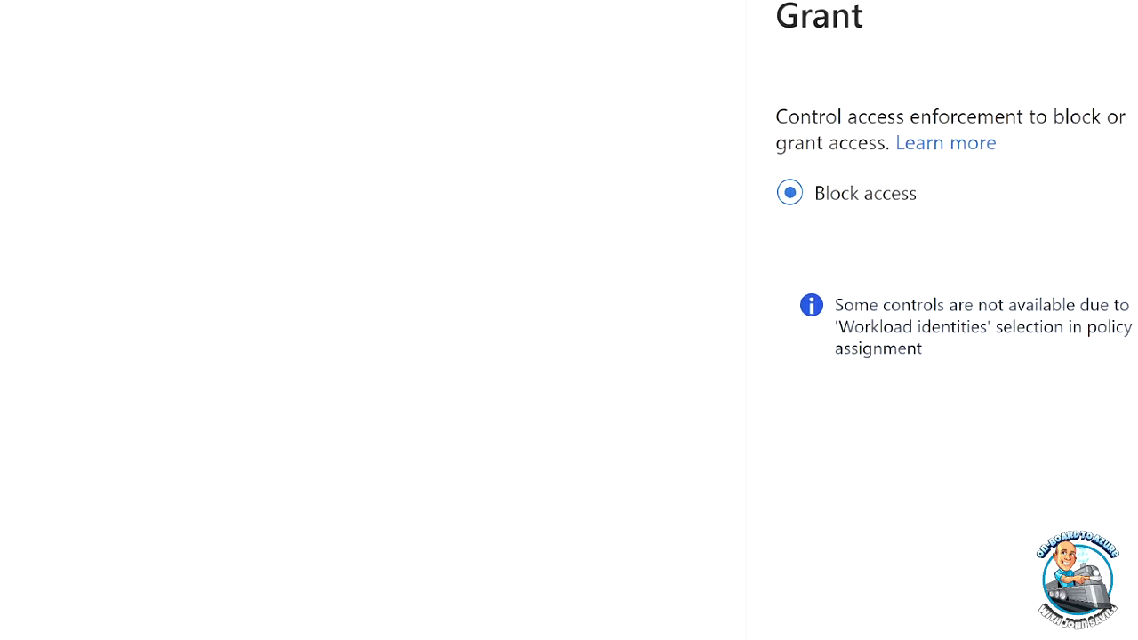
mouse_move(950, 169)
mouse_down()
mouse_move(745, 182)
mouse_move(752, 222)
mouse_up()
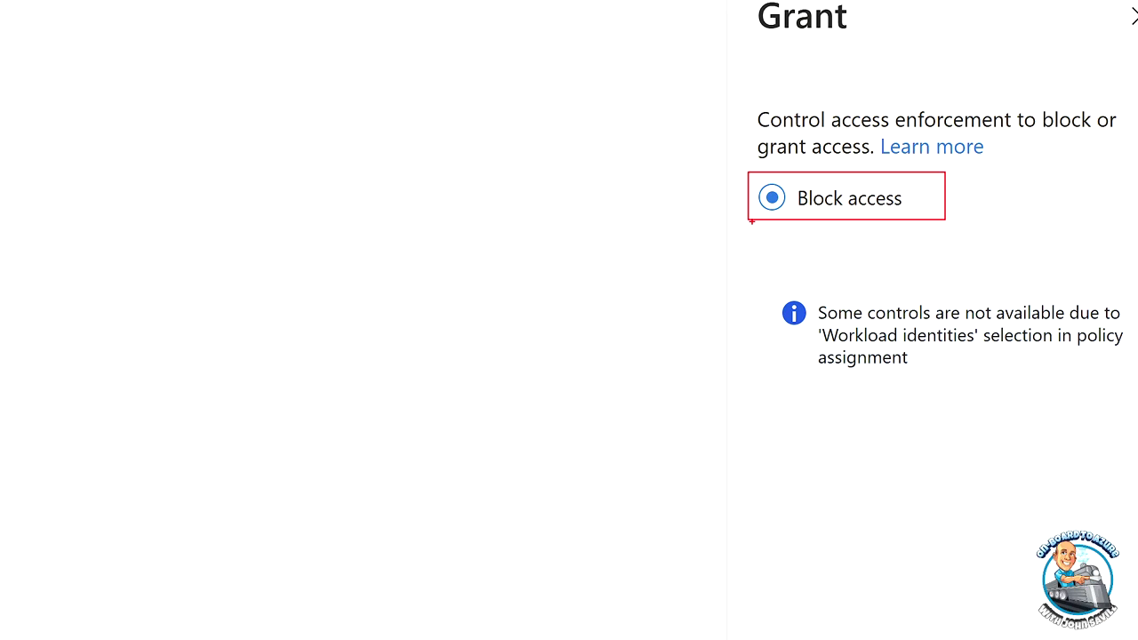
click(1113, 109)
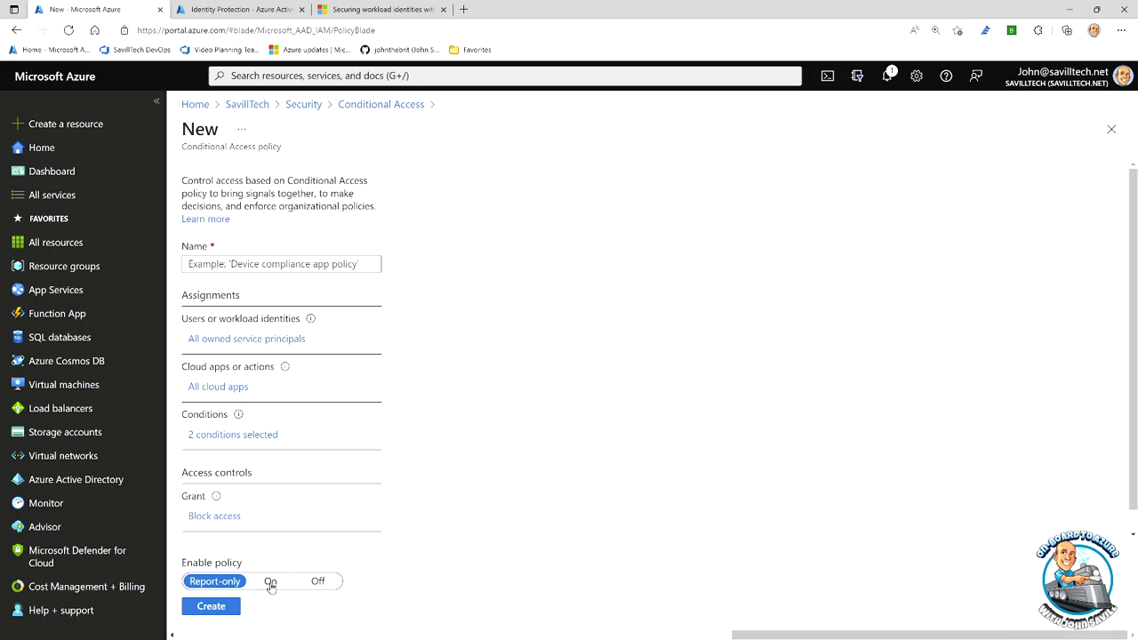
mouse_move(102, 508)
mouse_down()
mouse_move(105, 538)
mouse_move(406, 610)
mouse_move(464, 597)
mouse_up()
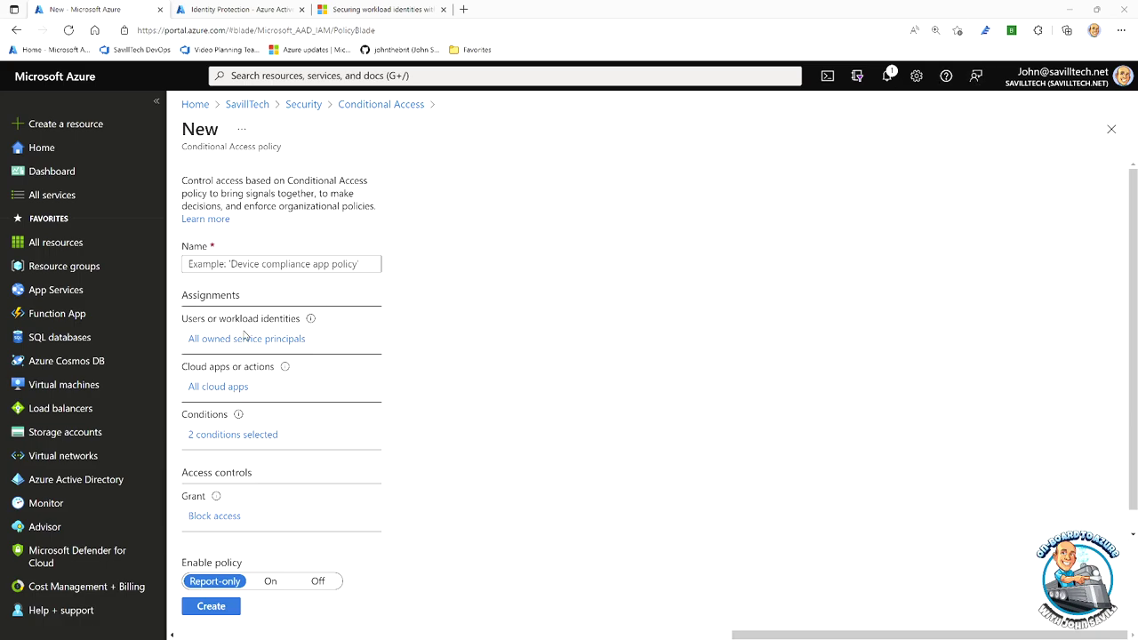
click(214, 435)
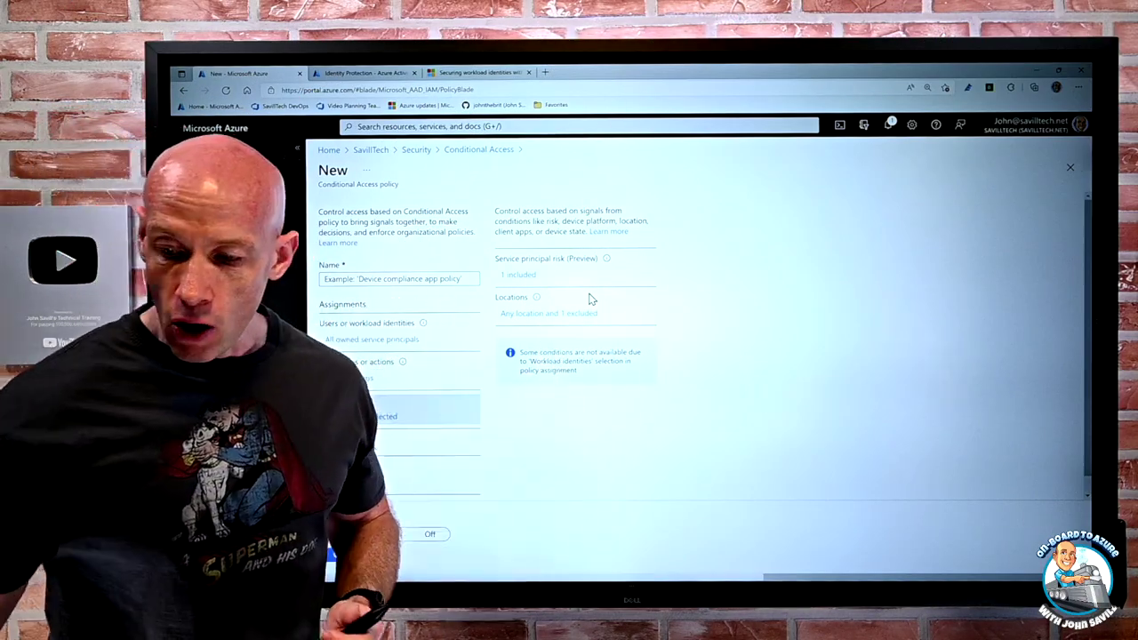
Switch to the Workload Identity Protection board in Microsoft Whiteboard and review the Conditional Access and workload identity diagram.
key(super+Tab)
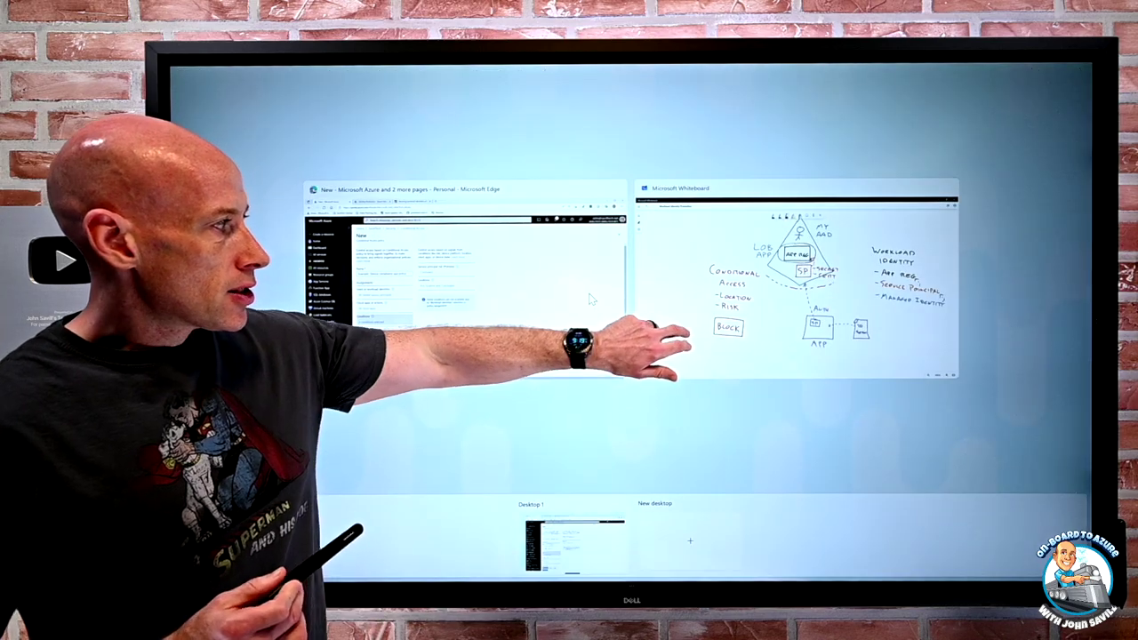
click(681, 344)
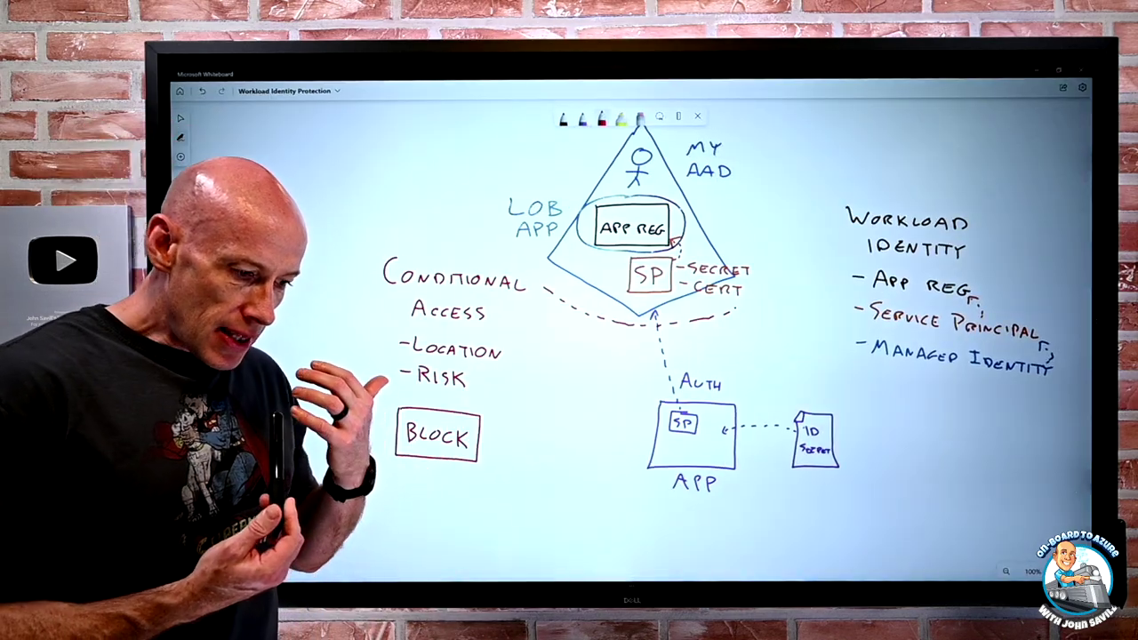
drag(565, 449, 543, 427)
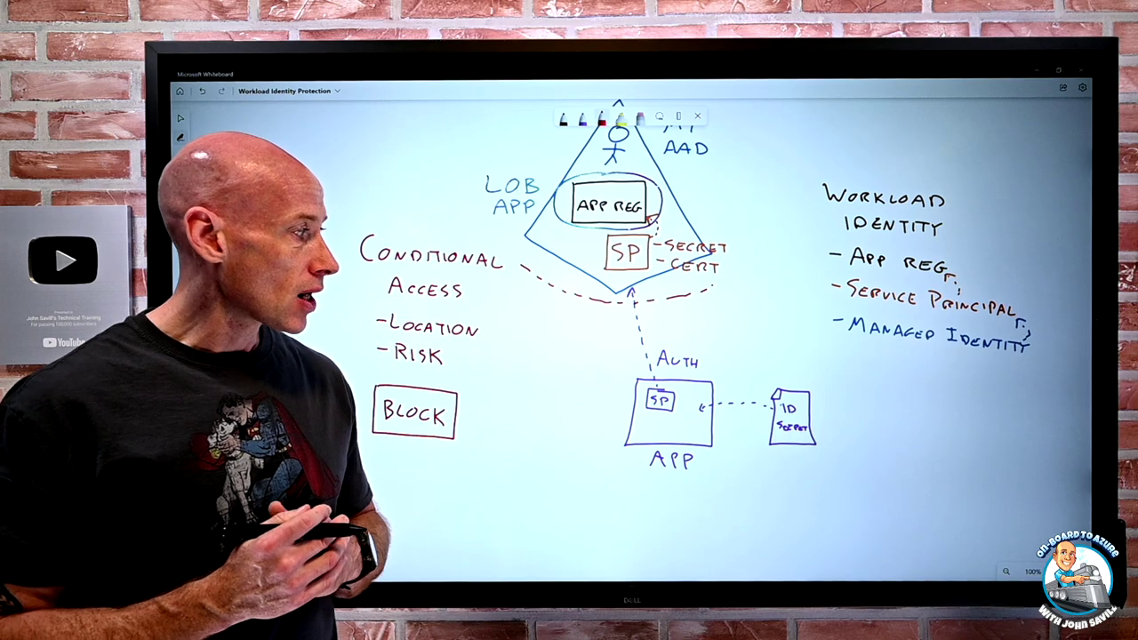
drag(553, 373, 578, 437)
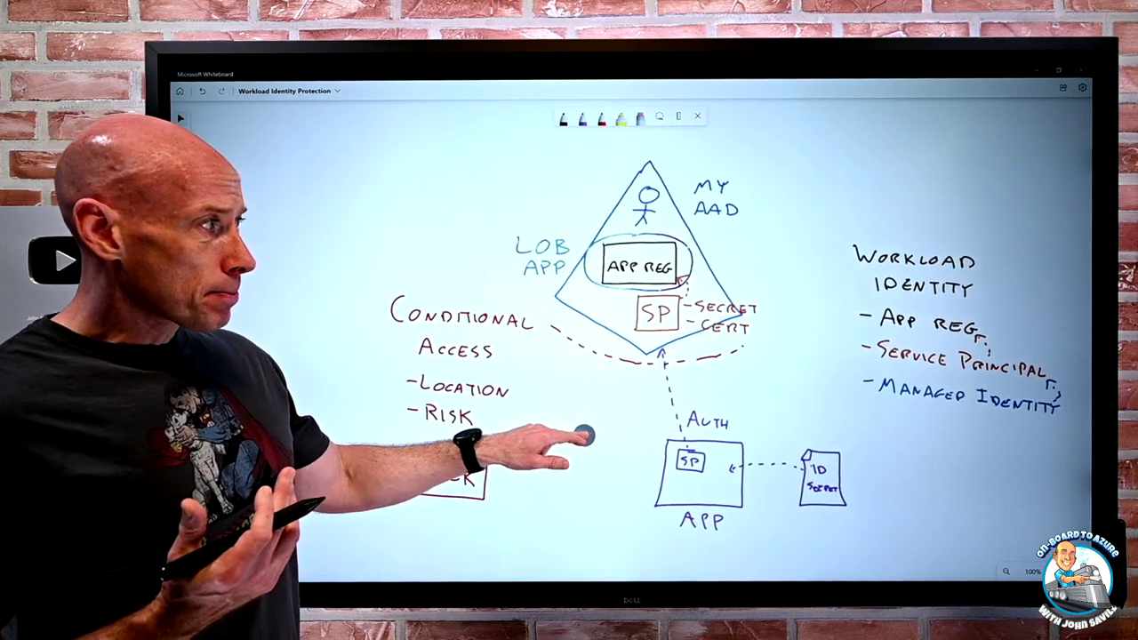